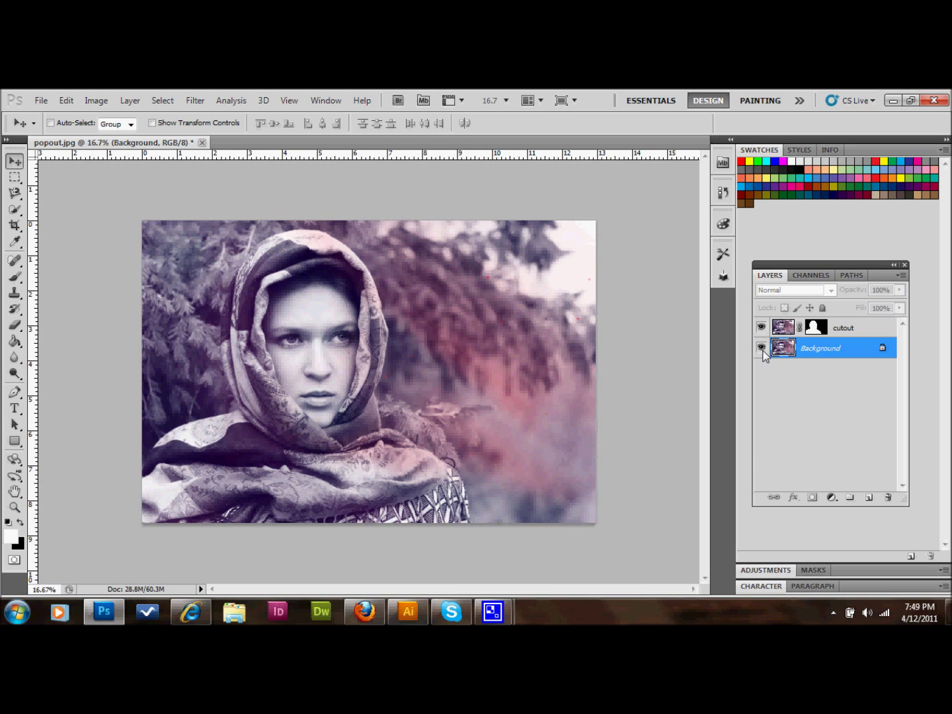
Hide the Background layer so only the masked woman cutout shows over transparency.
left_click(760, 346)
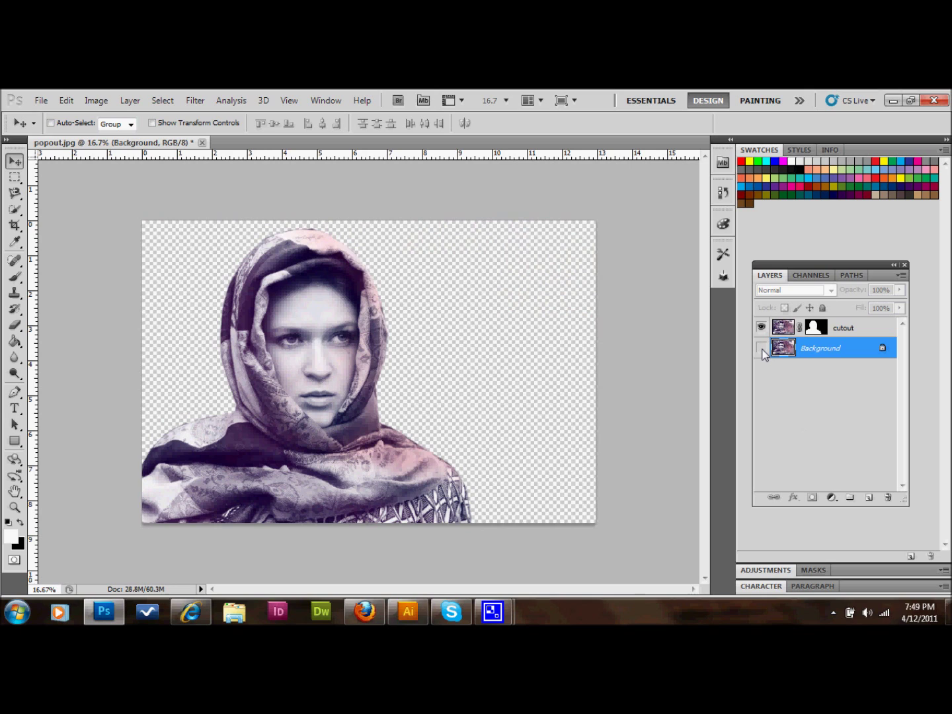
left_click(761, 347)
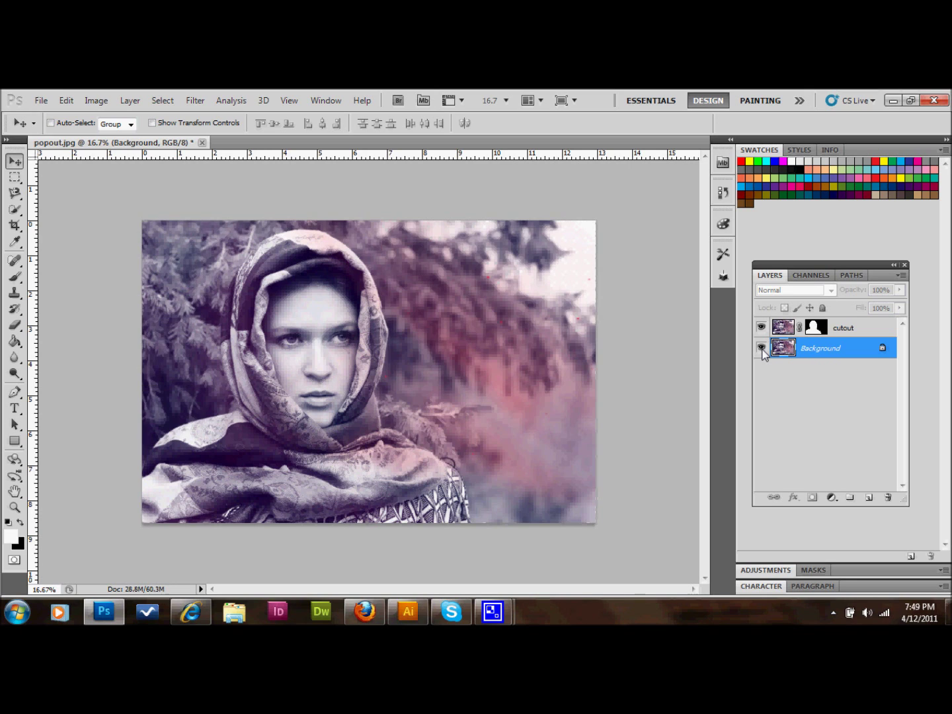
left_click(761, 346)
left_click(760, 347)
Duplicate the Background, hide the original, and rename the copy 'picture'.
left_click_drag(848, 353, 870, 501)
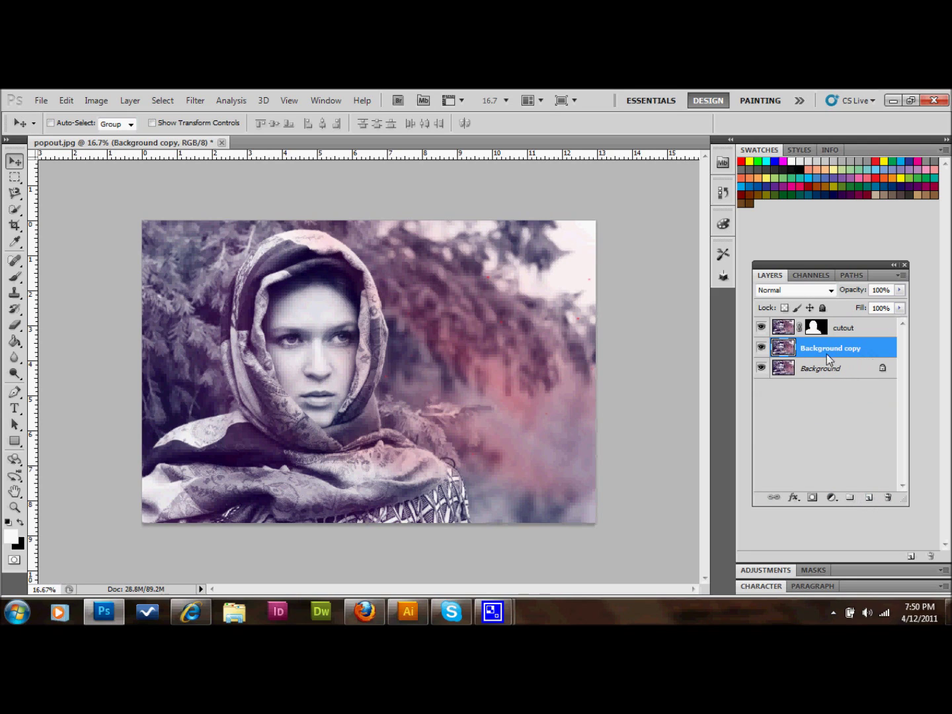
left_click(761, 369)
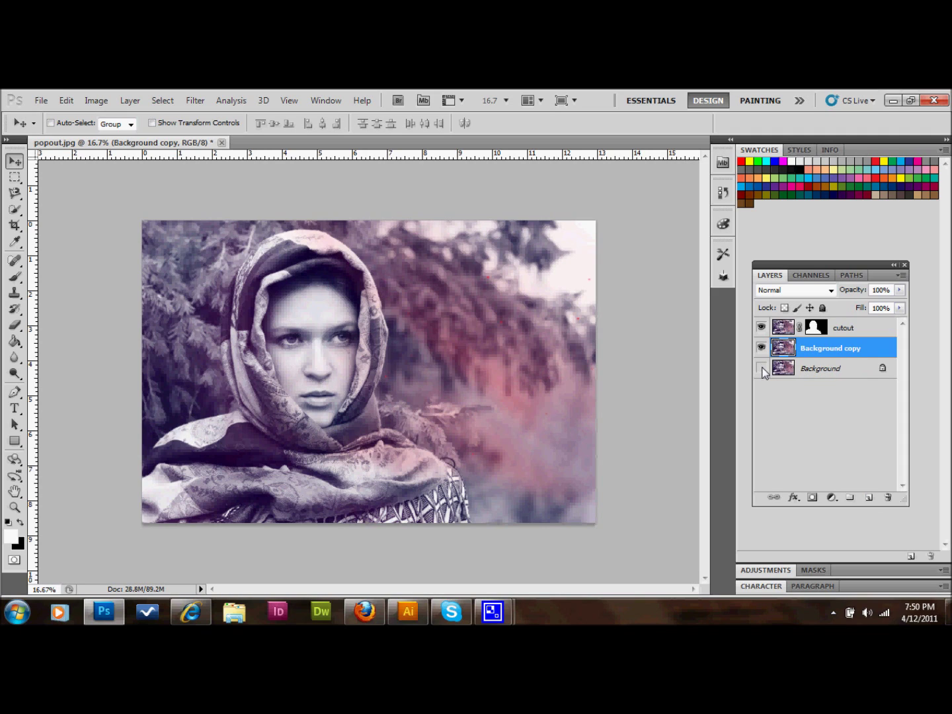
double_click(827, 347)
type("picture")
key("Return")
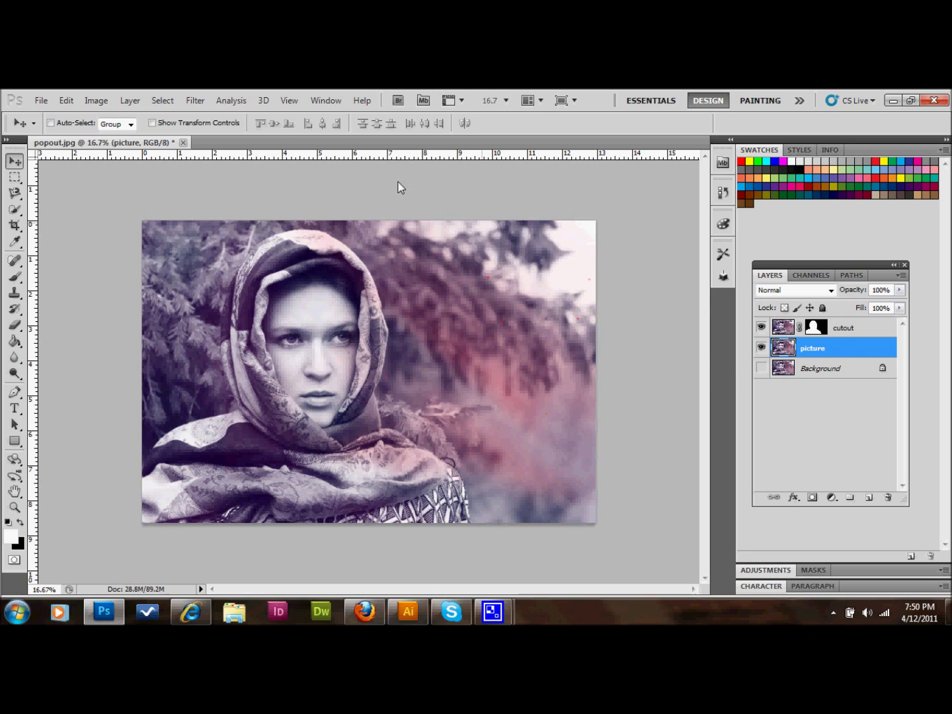
Enlarge the canvas relatively by 1 inch in both width and height with Canvas Size.
left_click(97, 100)
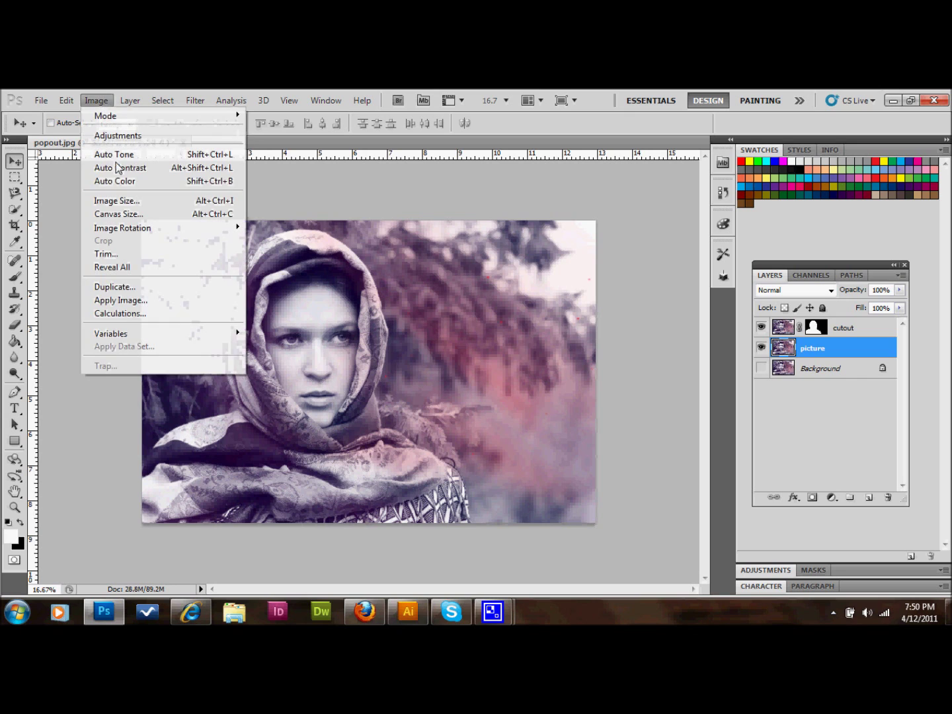
left_click(133, 213)
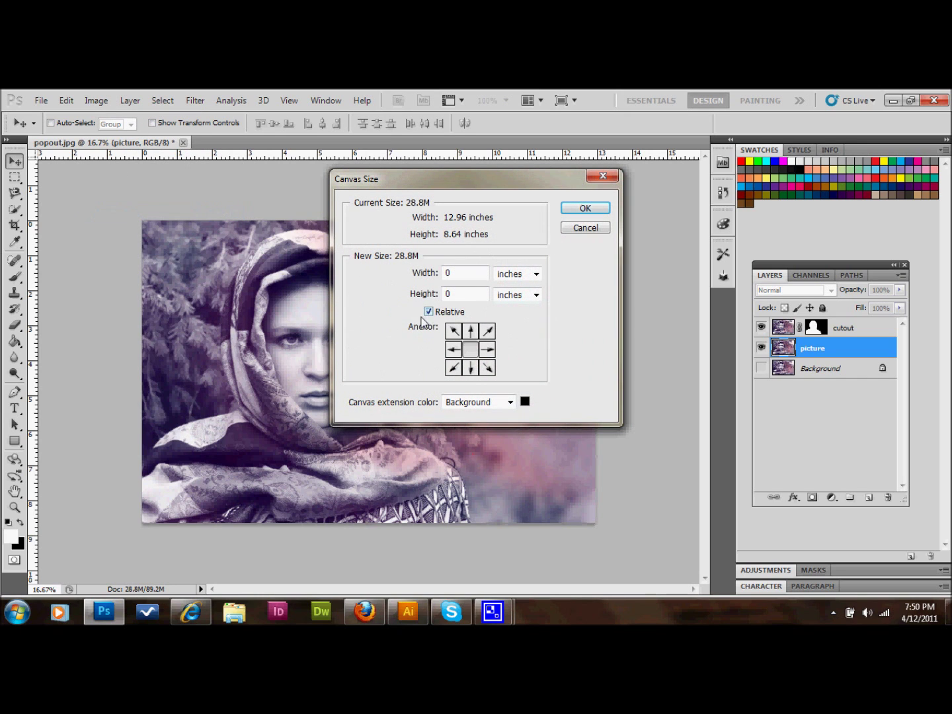
double_click(463, 274)
type("1")
double_click(456, 295)
type("1")
left_click(584, 208)
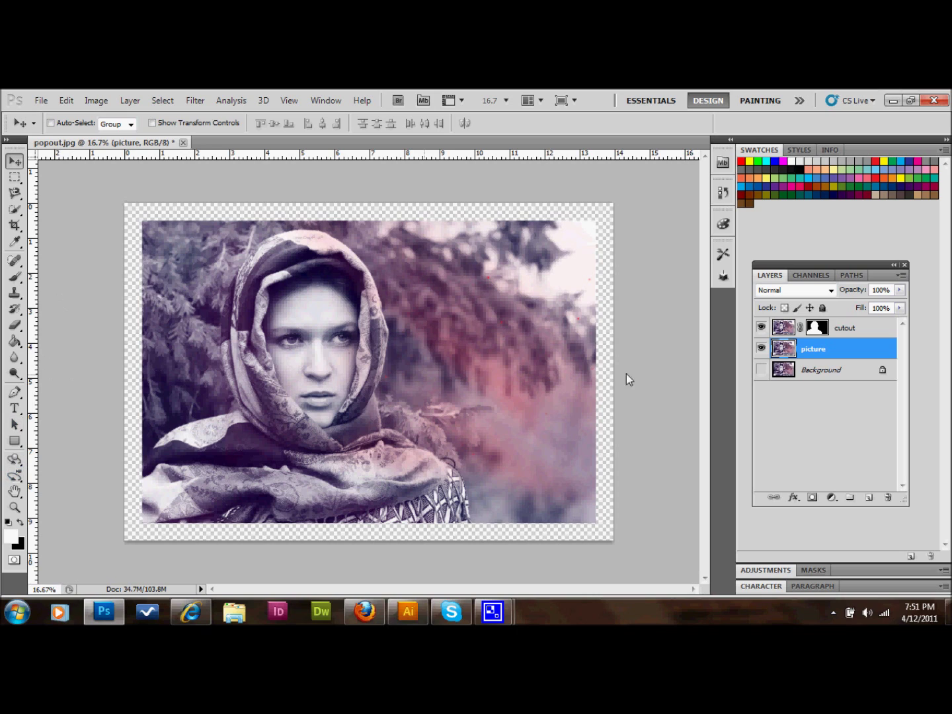
Add a new layer named 'boarder' and move it beneath 'picture'.
left_click(869, 497)
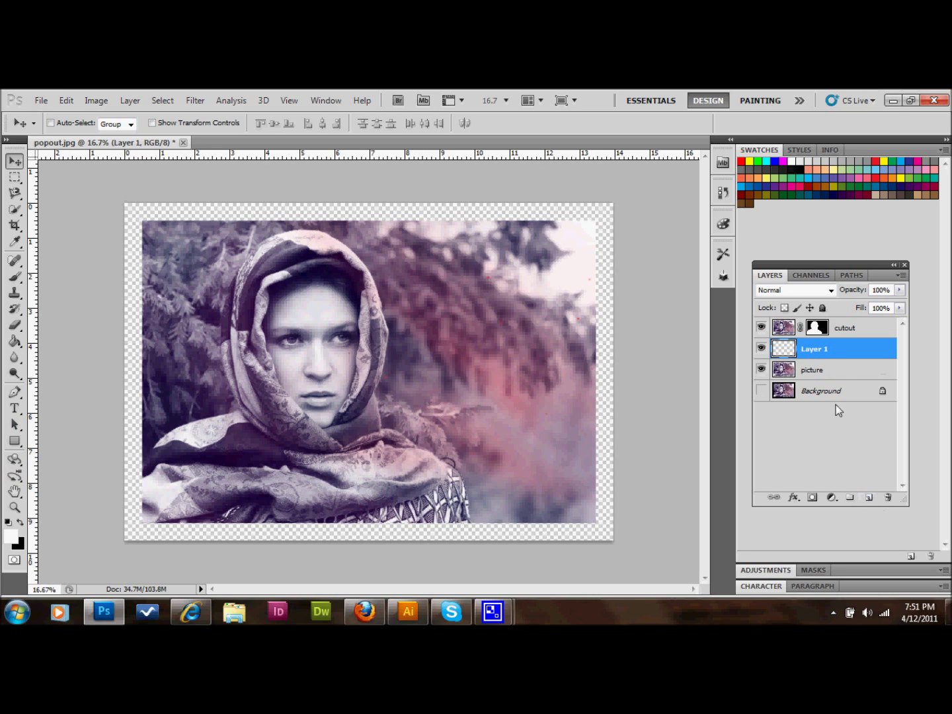
double_click(813, 349)
type("boarder")
key("Return")
left_click_drag(852, 352, 852, 375)
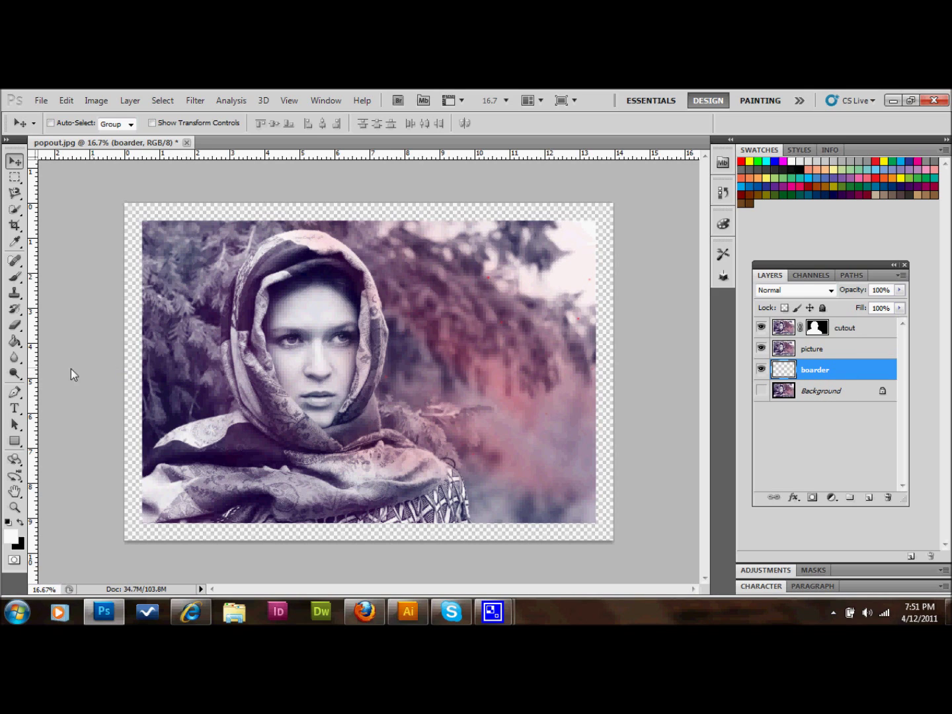
Fill the boarder layer's margin white with the Paint Bucket, selecting it together with picture.
left_click(15, 341)
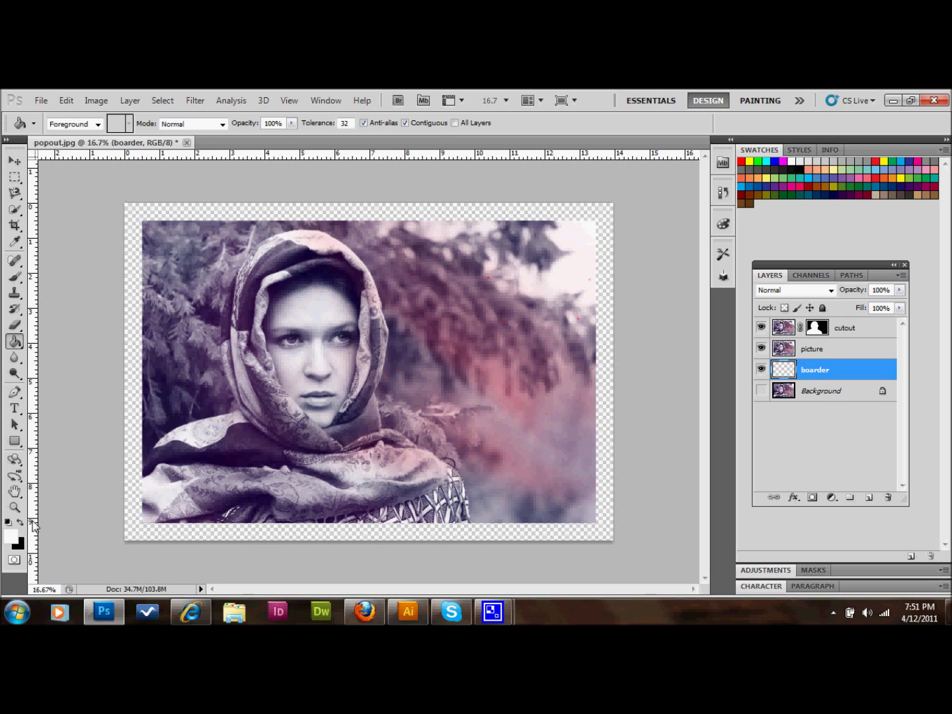
left_click(133, 292)
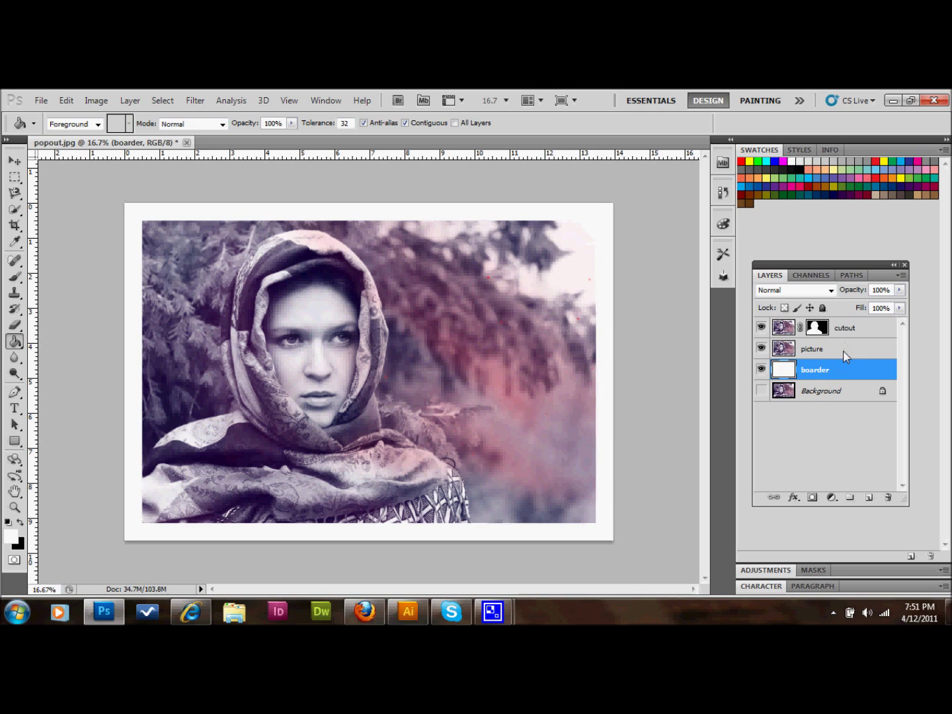
left_click(844, 353, "shift")
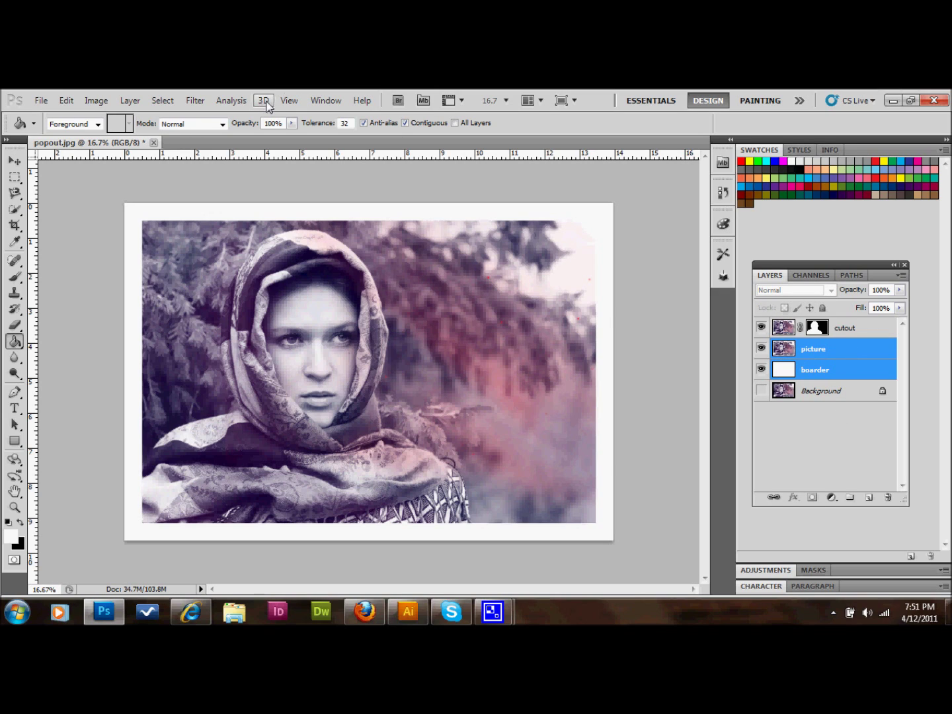
Use Layer > Merge Layers to fold the white boarder into picture.
left_click(129, 100)
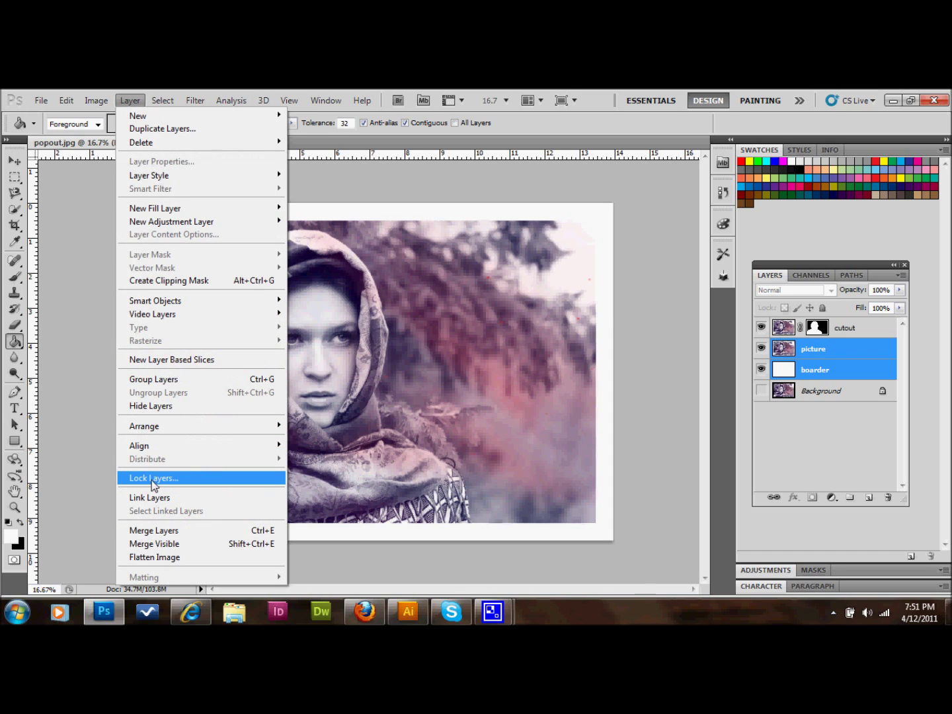
left_click(175, 530)
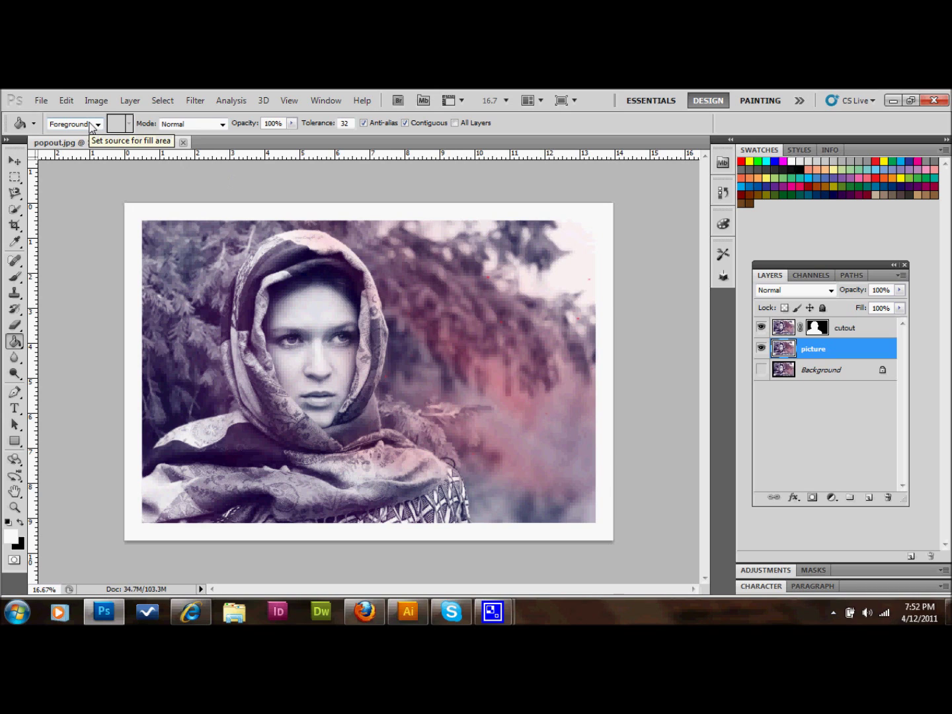
Distort the picture layer by dragging both top corners down into a level trapezoid, then commit.
left_click(63, 103)
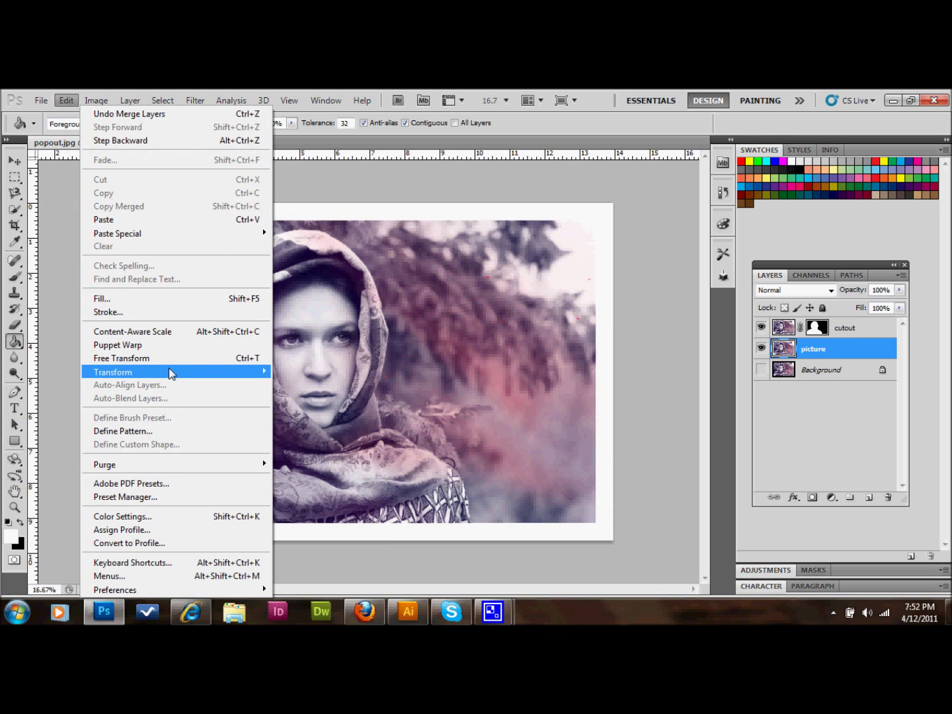
mouse_move(170, 375)
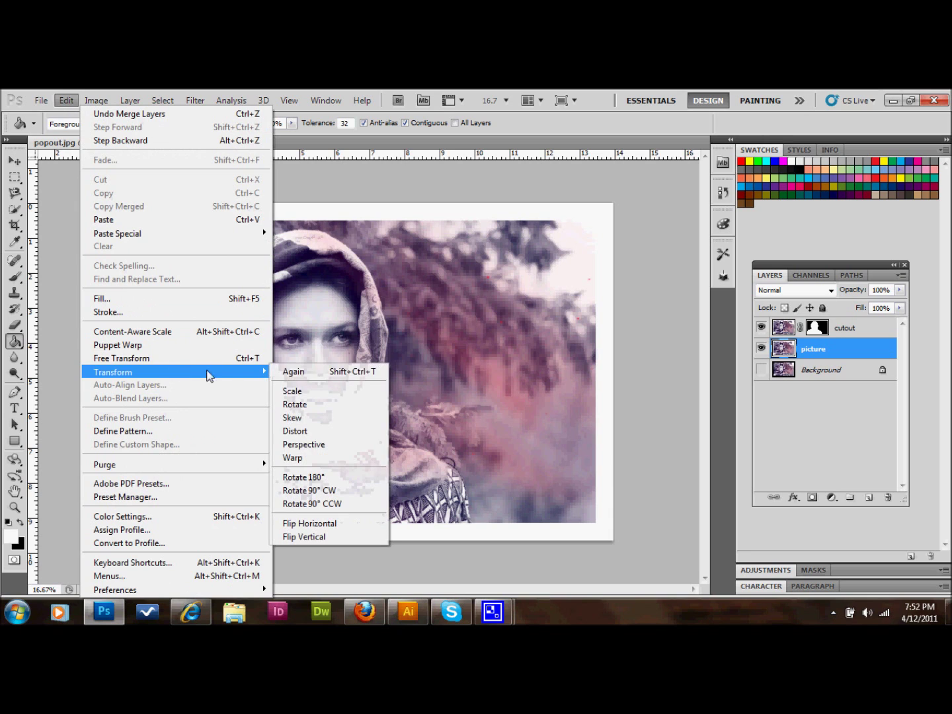
left_click(303, 431)
left_click_drag(124, 203, 143, 339)
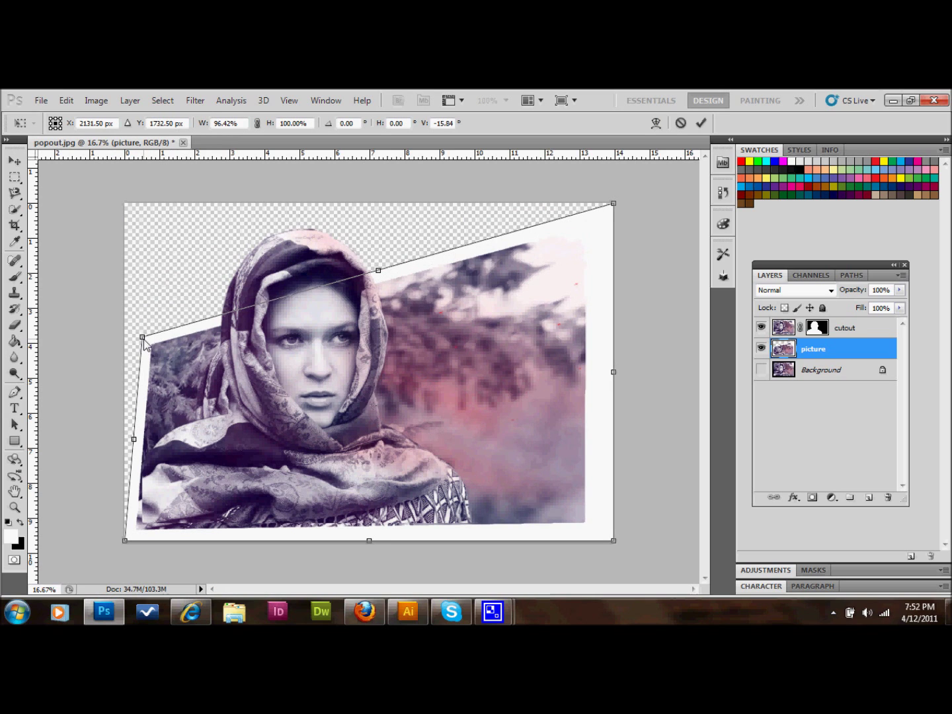
left_click_drag(614, 204, 570, 340)
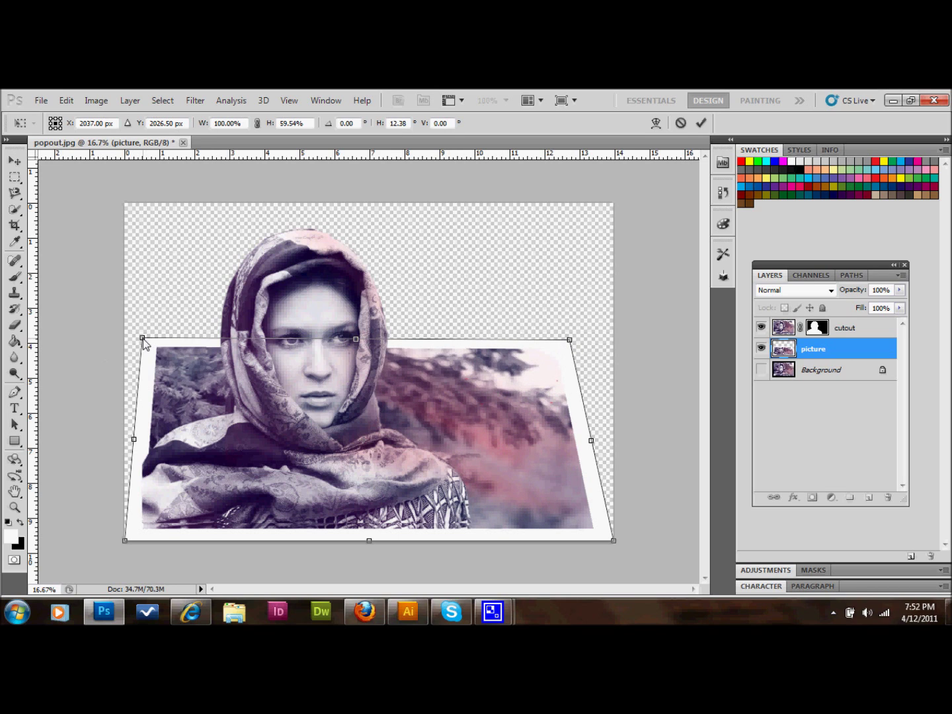
left_click_drag(143, 339, 143, 349)
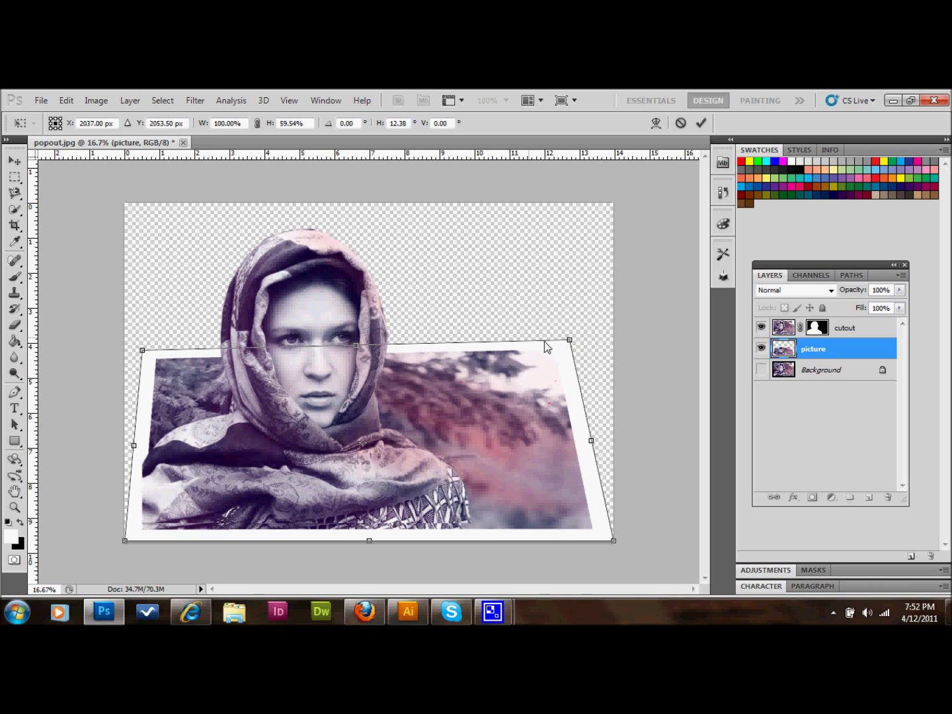
left_click_drag(569, 341, 569, 348)
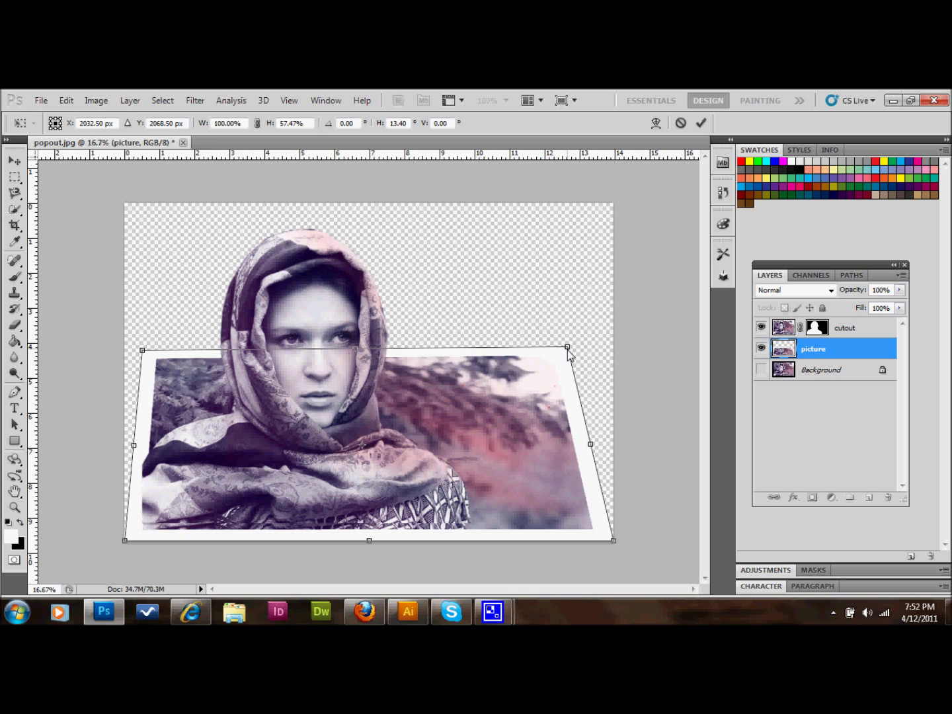
left_click_drag(568, 349, 566, 351)
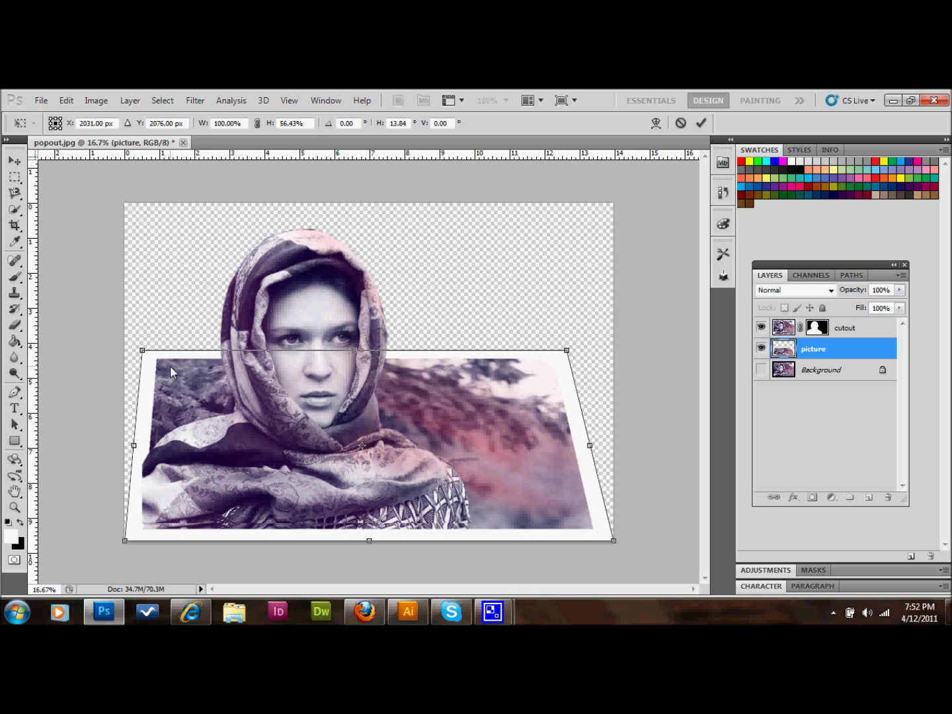
key("g")
key("Return")
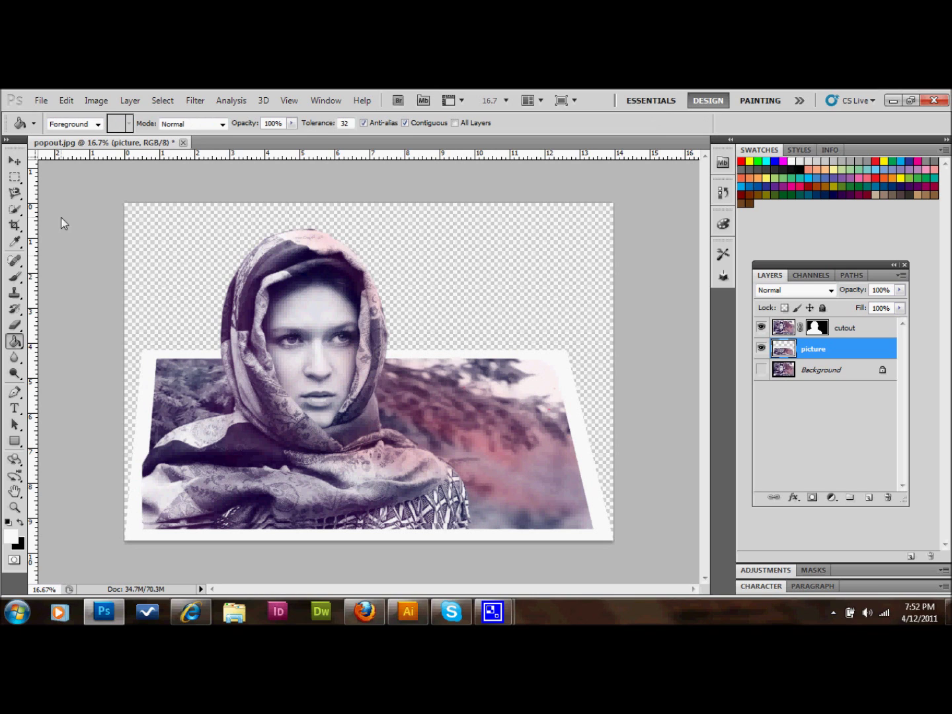
left_click(72, 102)
Start a Warp on the photo and curve its top edge and top-right corner.
mouse_move(166, 375)
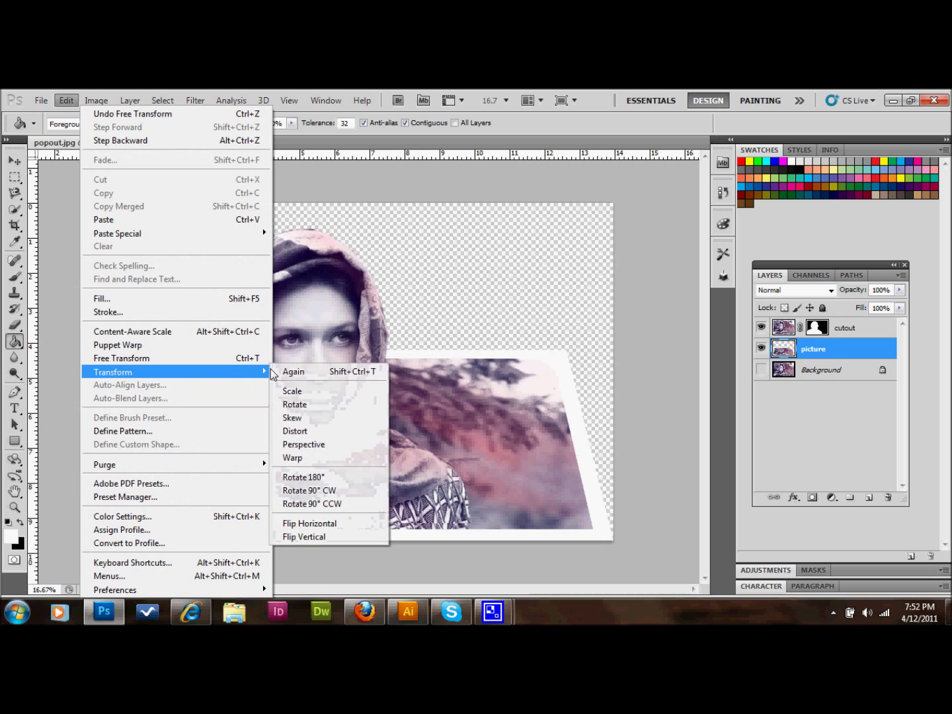
left_click(306, 459)
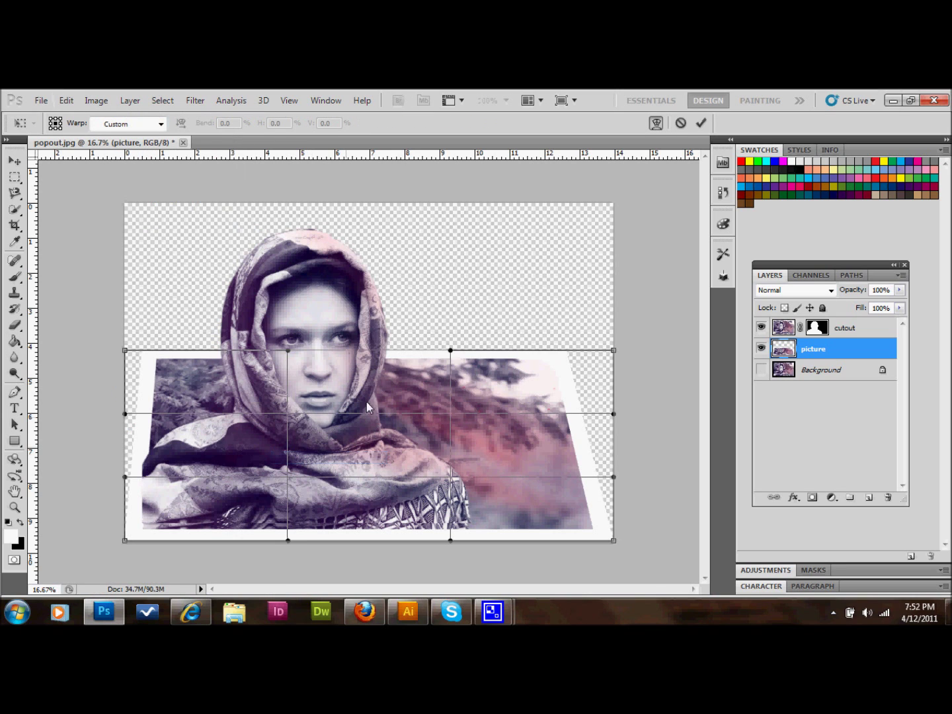
left_click_drag(289, 351, 289, 371)
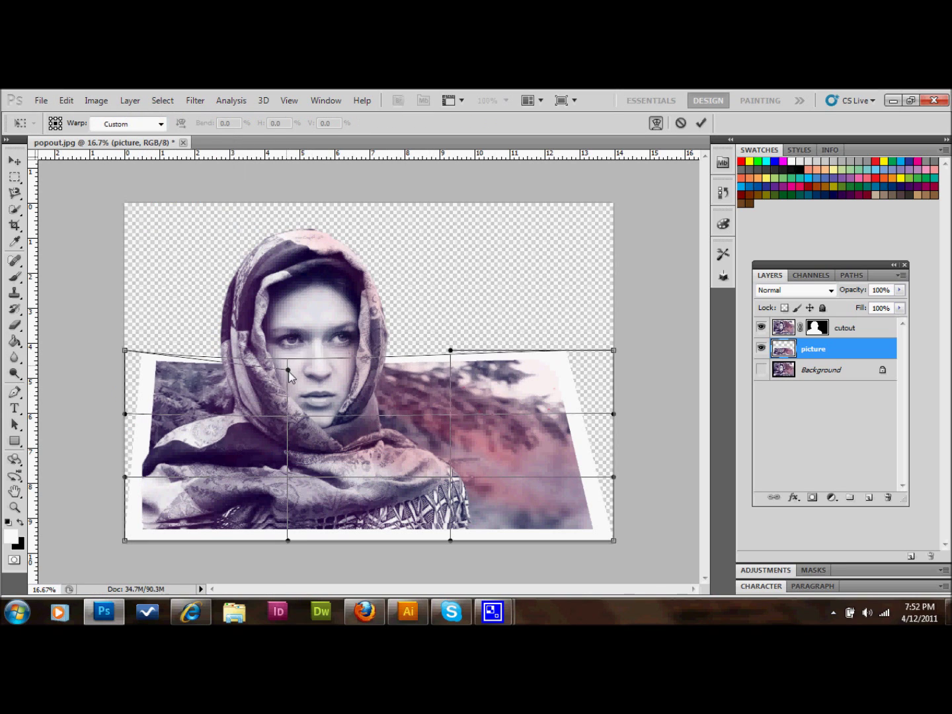
left_click_drag(450, 351, 455, 343)
left_click_drag(614, 351, 616, 362)
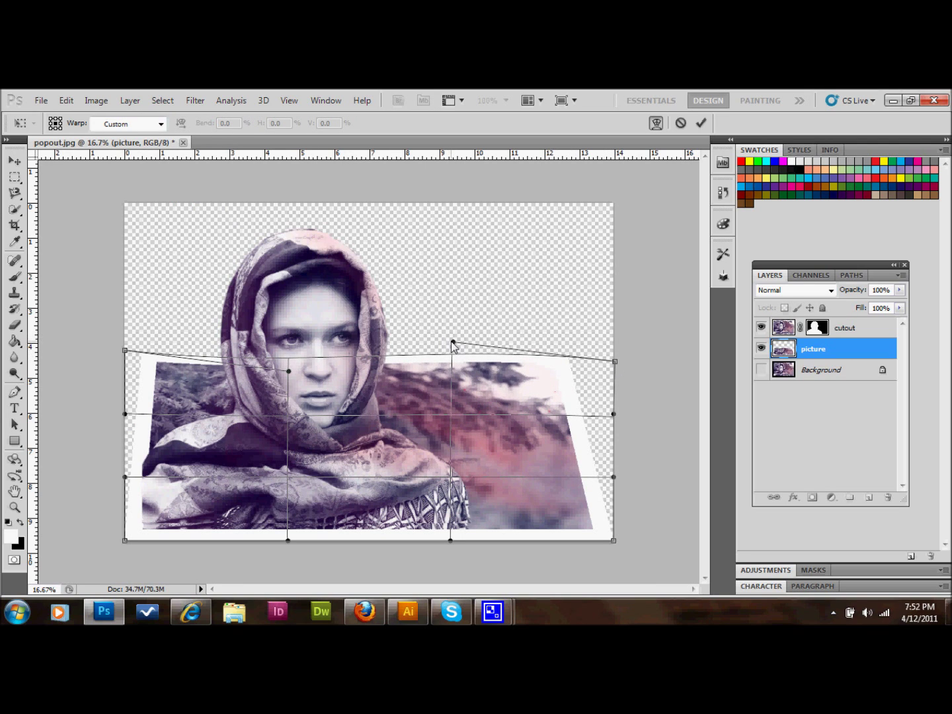
left_click_drag(452, 341, 449, 328)
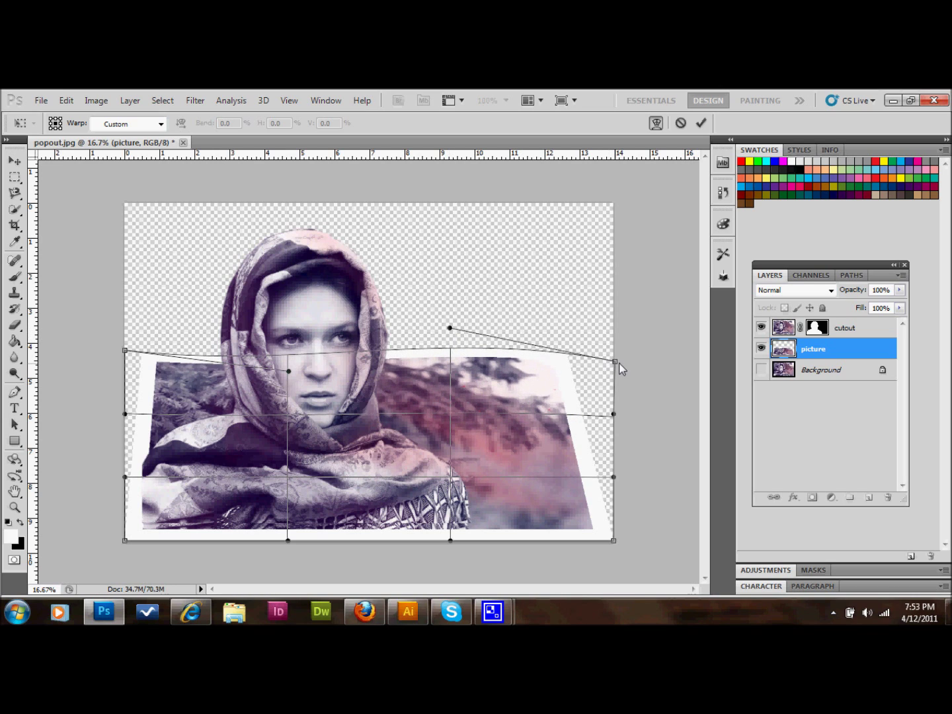
left_click_drag(616, 363, 616, 377)
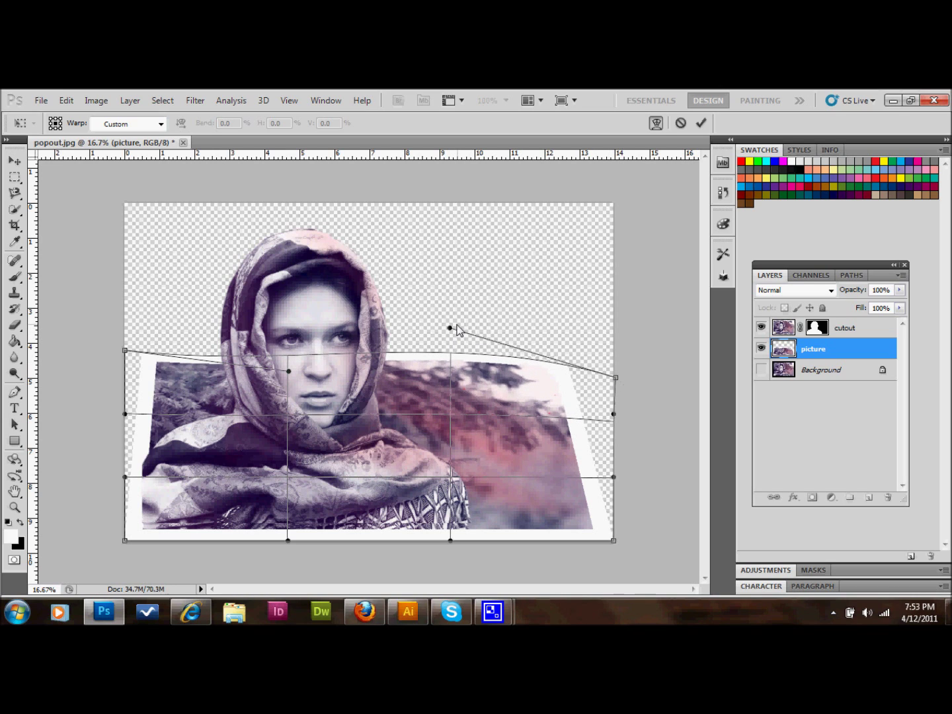
left_click_drag(449, 328, 445, 306)
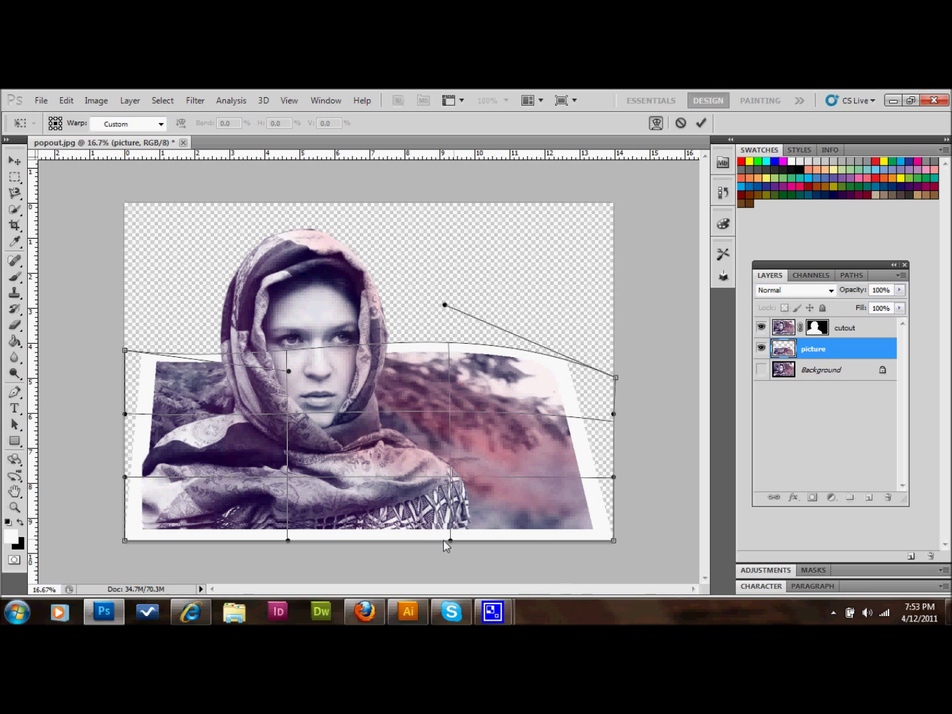
Curve the photo's bottom edge and lower-left corner, then apply the warp.
left_click_drag(449, 537, 448, 501)
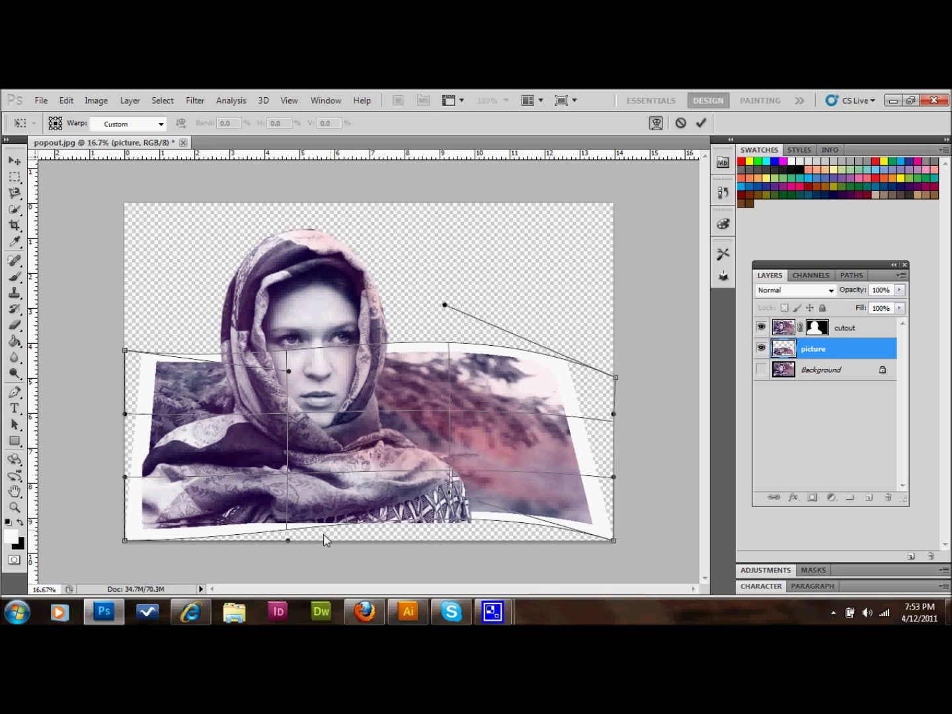
left_click_drag(287, 540, 286, 557)
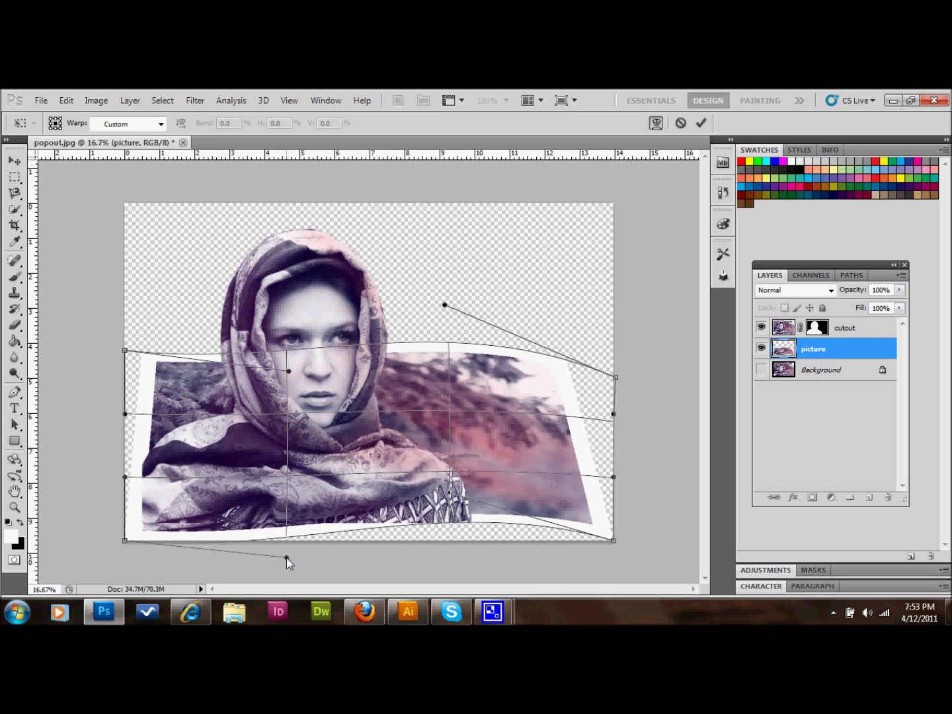
left_click_drag(127, 541, 126, 529)
left_click(13, 163)
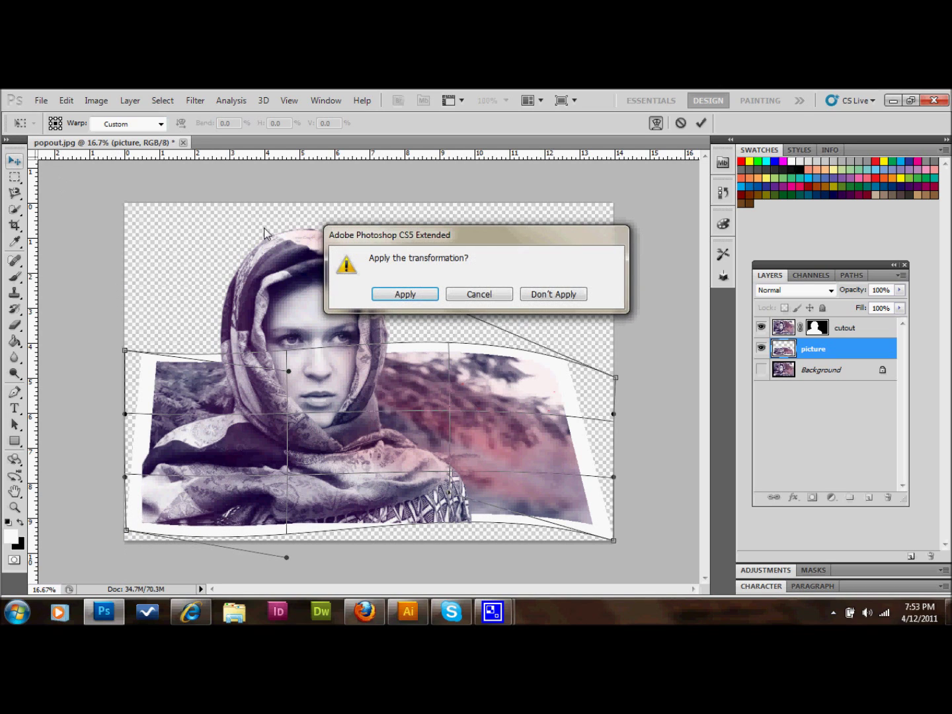
left_click(413, 295)
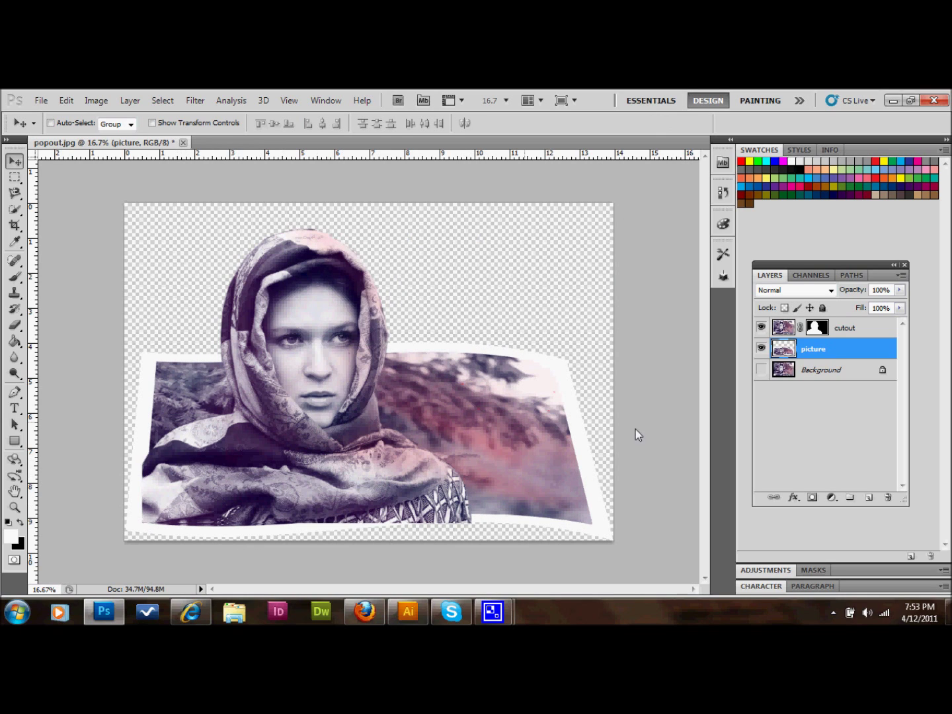
Select the cutout layer and drag the woman slightly higher on the canvas.
left_click(853, 327)
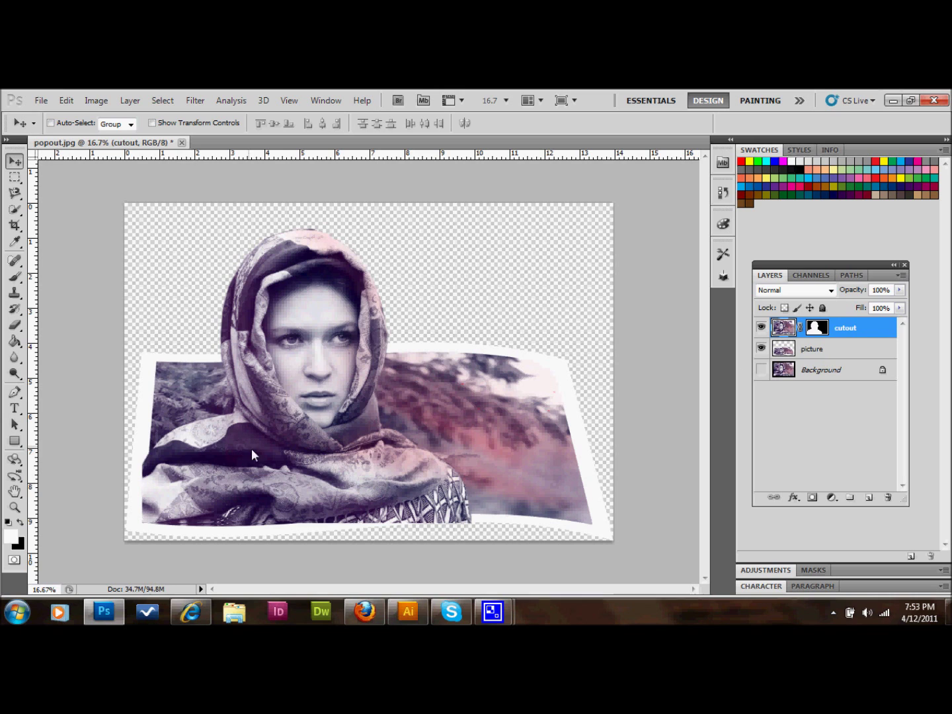
mouse_move(259, 452)
left_mouse_down()
mouse_move(265, 439)
mouse_move(255, 456)
left_mouse_up()
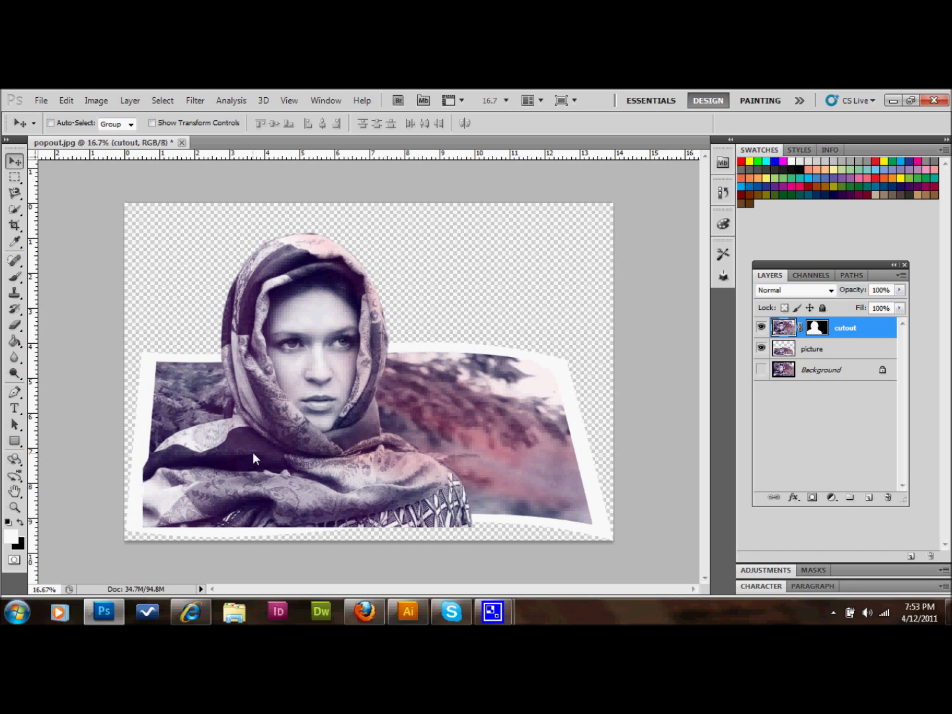
left_click_drag(241, 430, 241, 400)
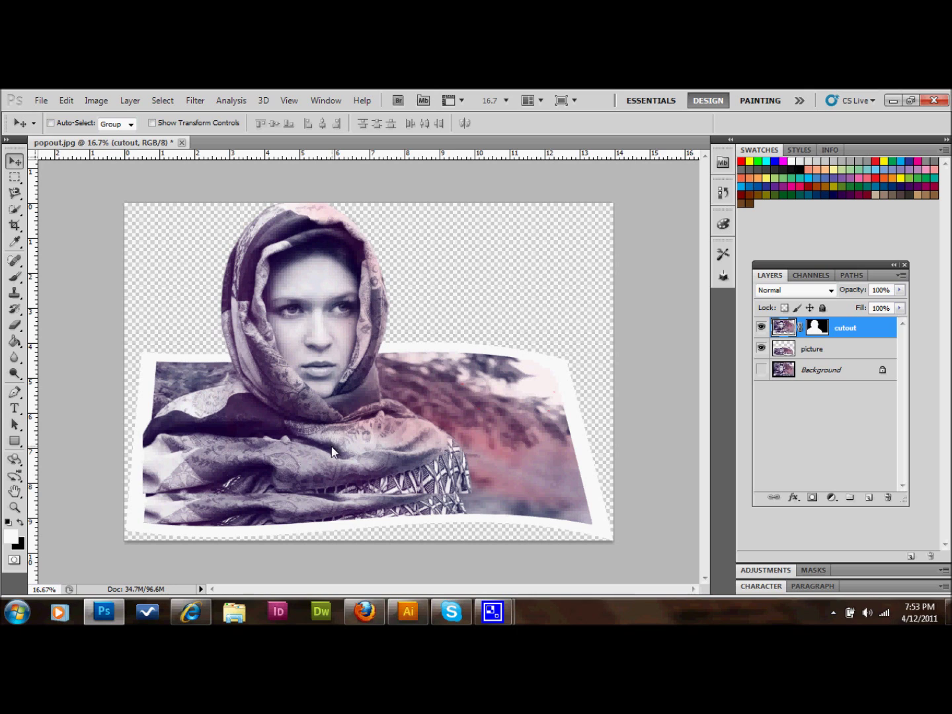
Scale the woman cutout proportionally to about 113.71% and move it right and up.
left_click(67, 102)
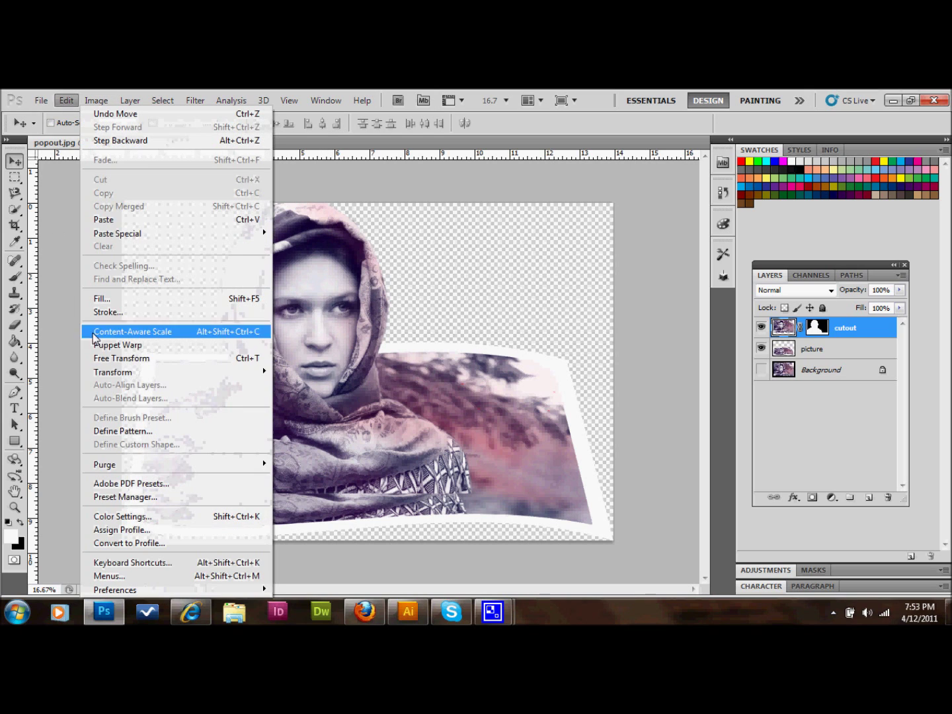
mouse_move(162, 373)
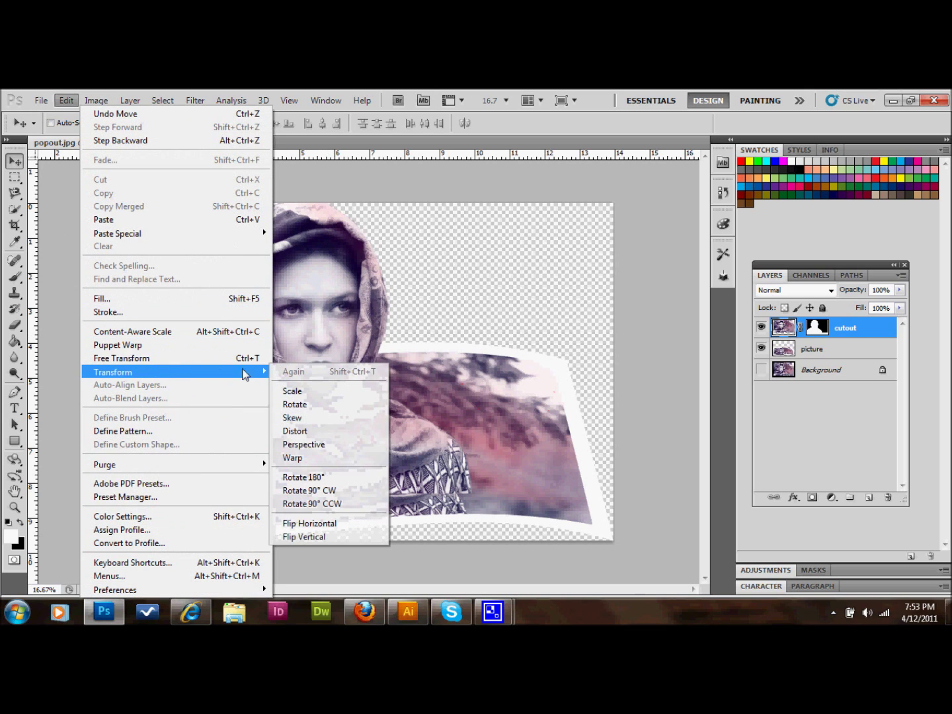
left_click(305, 394)
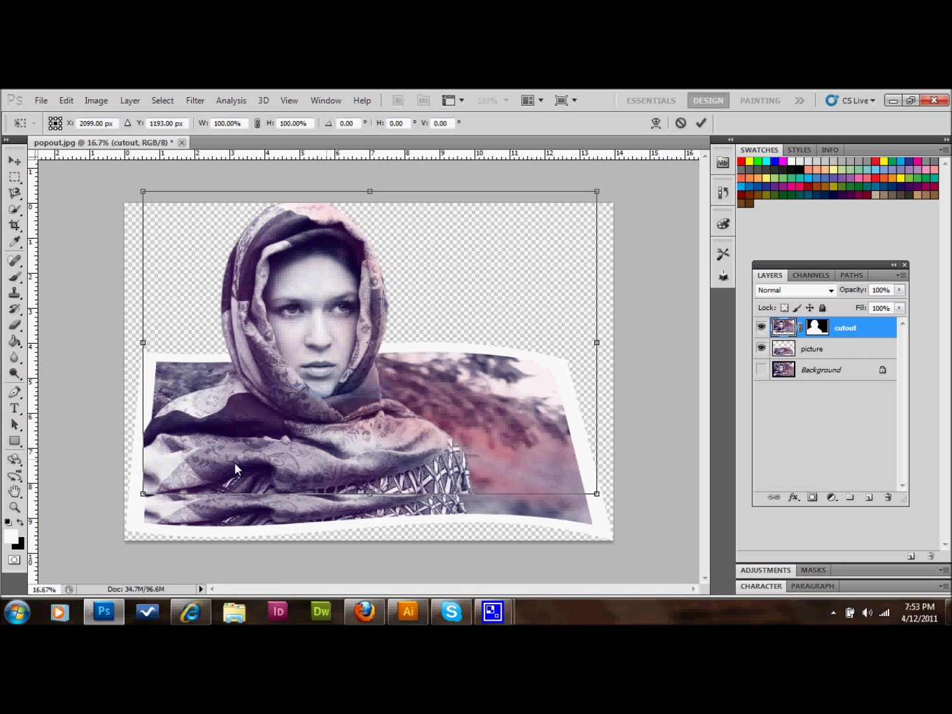
left_click_drag(142, 494, 92, 554)
left_click_drag(191, 485, 255, 475)
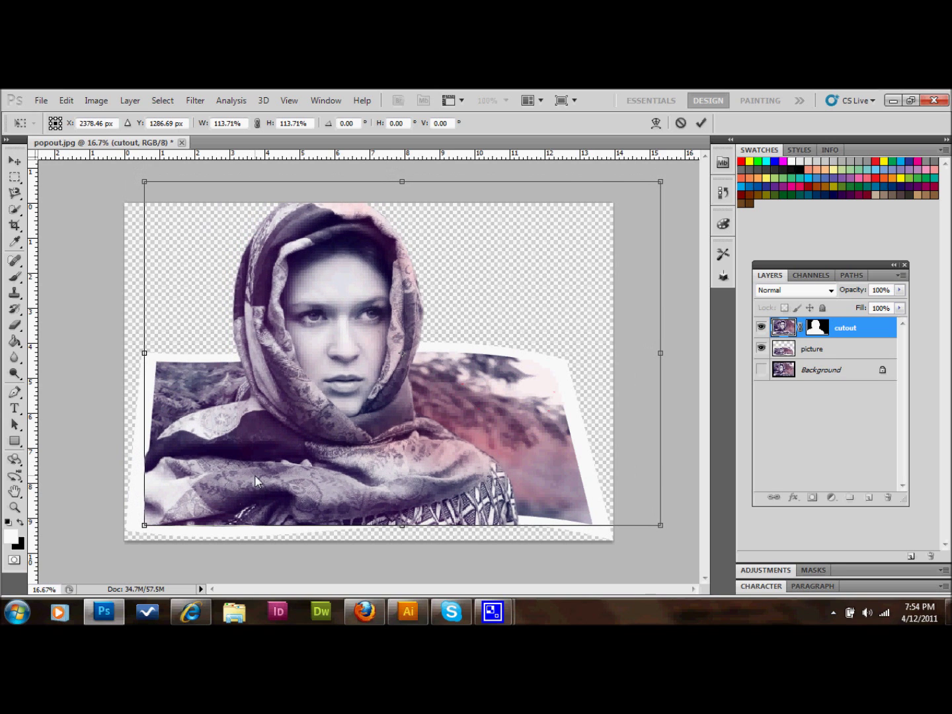
key("Return")
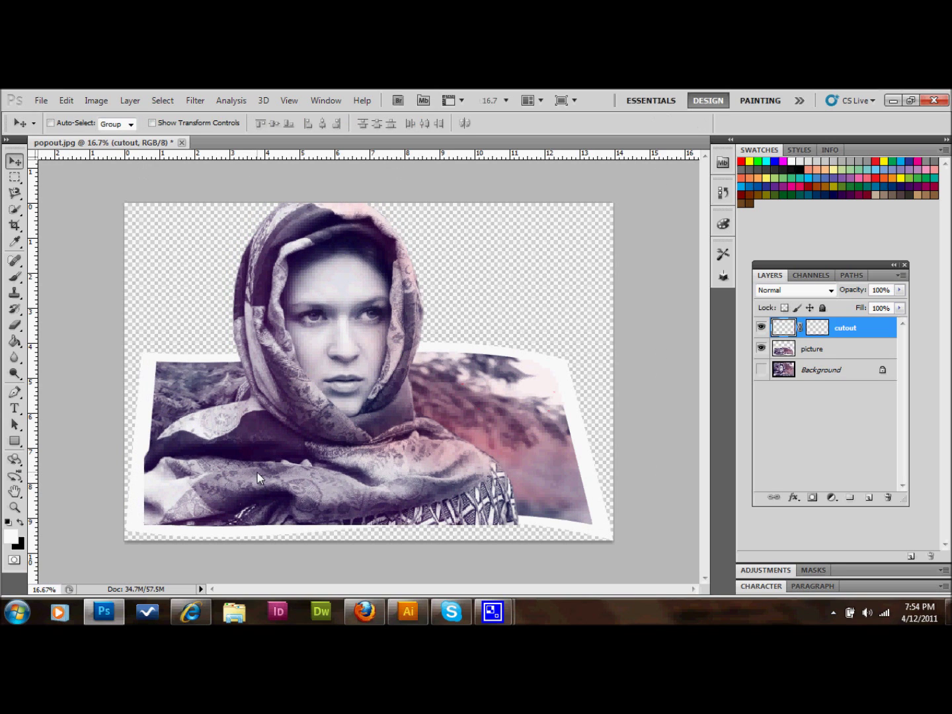
Nudge the woman, then set a size-250, harder Eraser targeting the cutout's layer mask.
left_click_drag(258, 472, 257, 474)
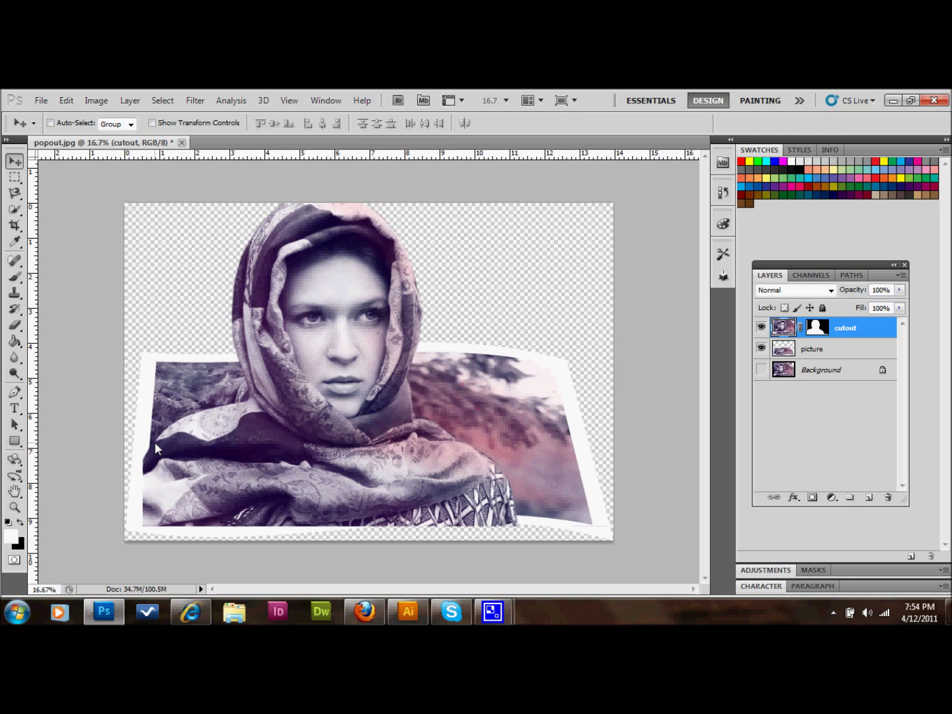
left_click(16, 324)
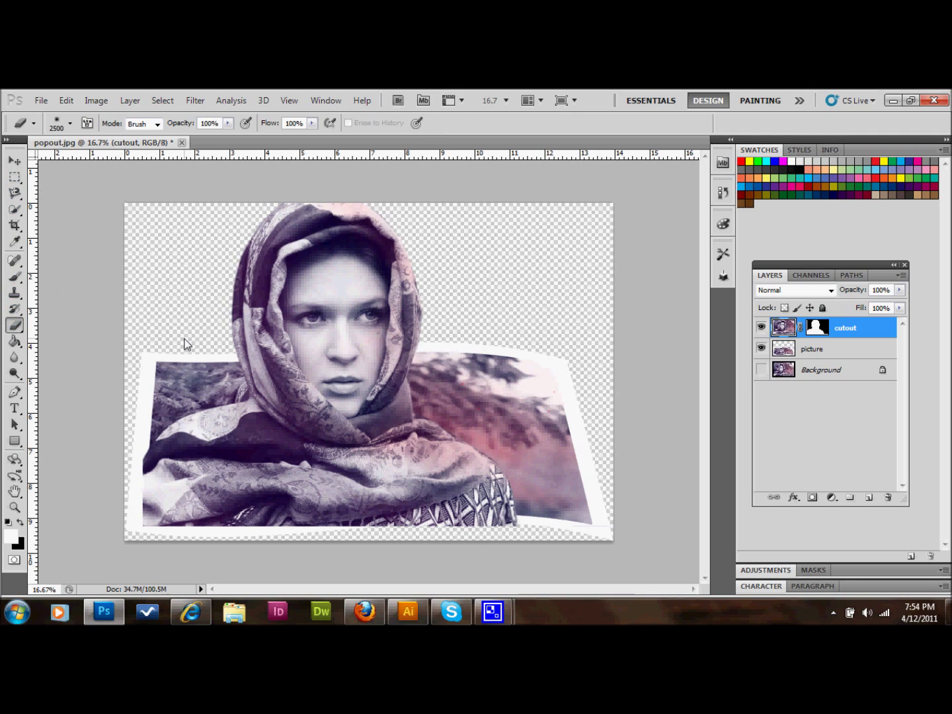
key("bracketleft")
key("bracketleft")
key("bracketleft")
key("bracketleft")
key("bracketleft")
key("bracketleft")
key("bracketleft")
key("bracketleft")
key("bracketleft")
key("bracketleft")
key("bracketleft")
key("bracketleft")
key("bracketleft")
key("bracketleft")
key("bracketleft")
key("bracketleft")
key("bracketleft")
key("bracketleft")
key("bracketleft")
key("bracketleft")
left_click(813, 327)
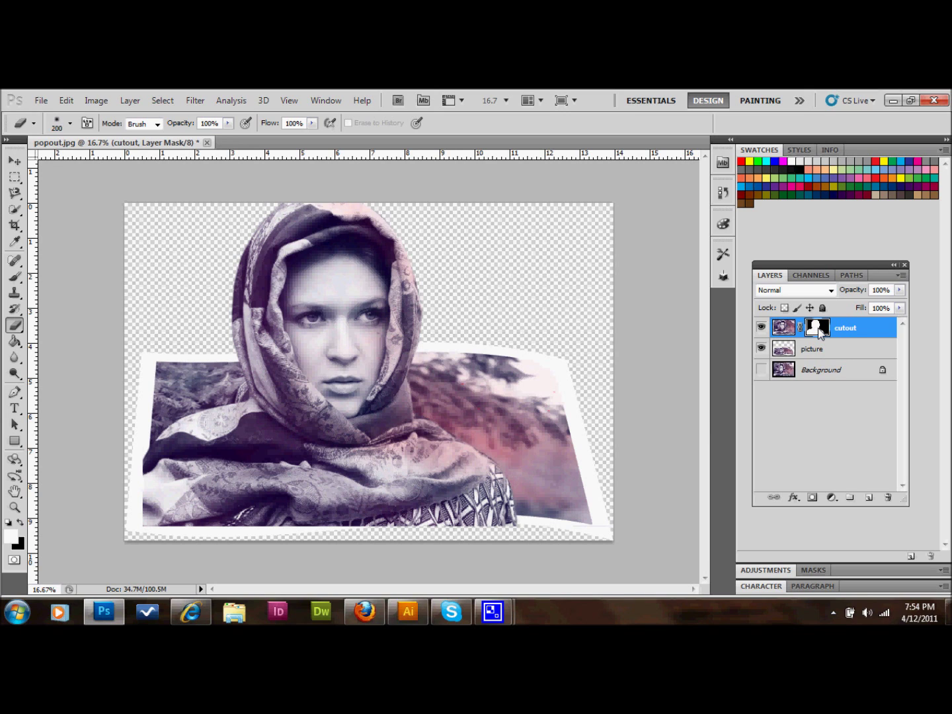
left_click(96, 100)
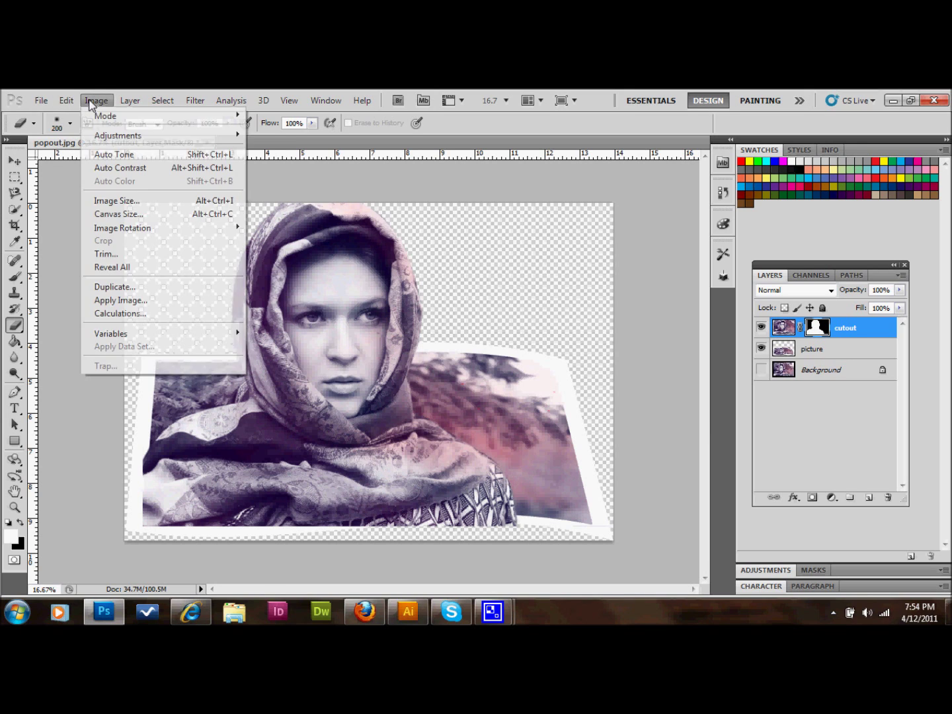
left_click(57, 130)
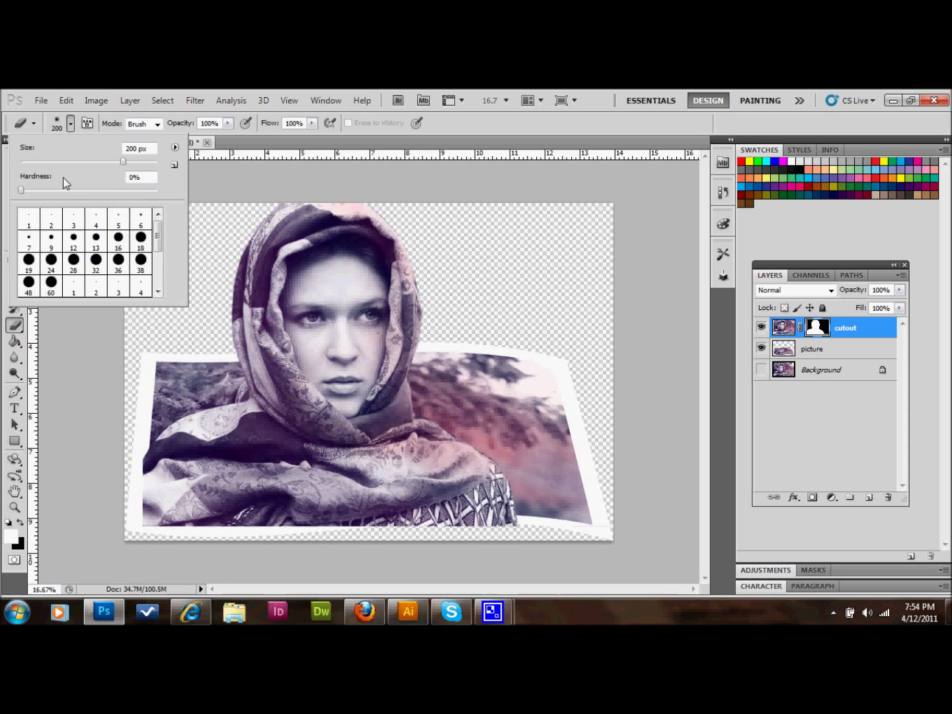
left_click_drag(93, 192, 140, 196)
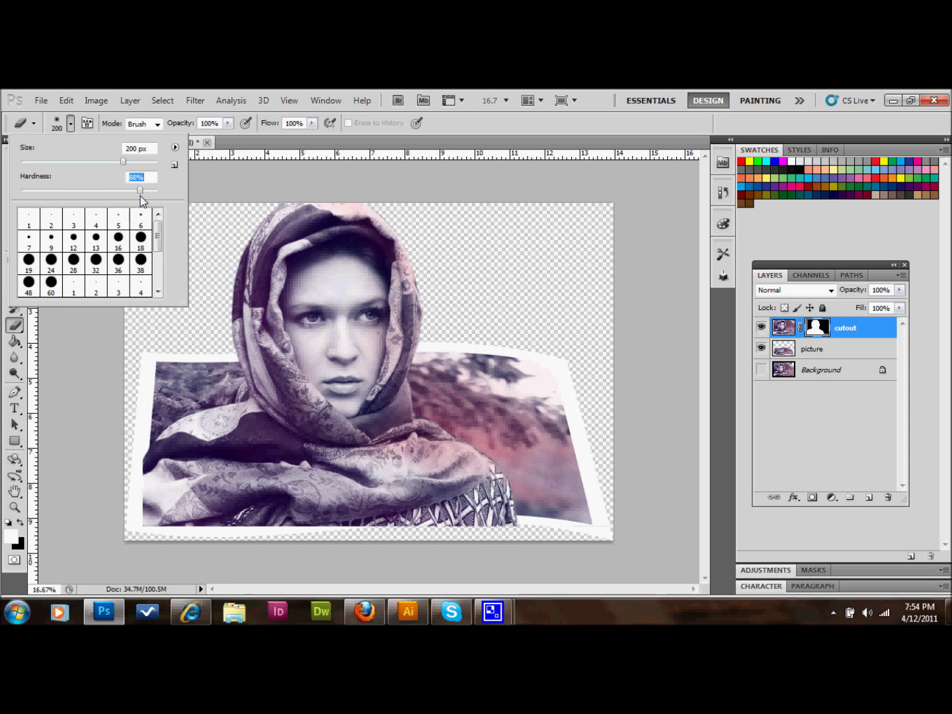
left_click(142, 381)
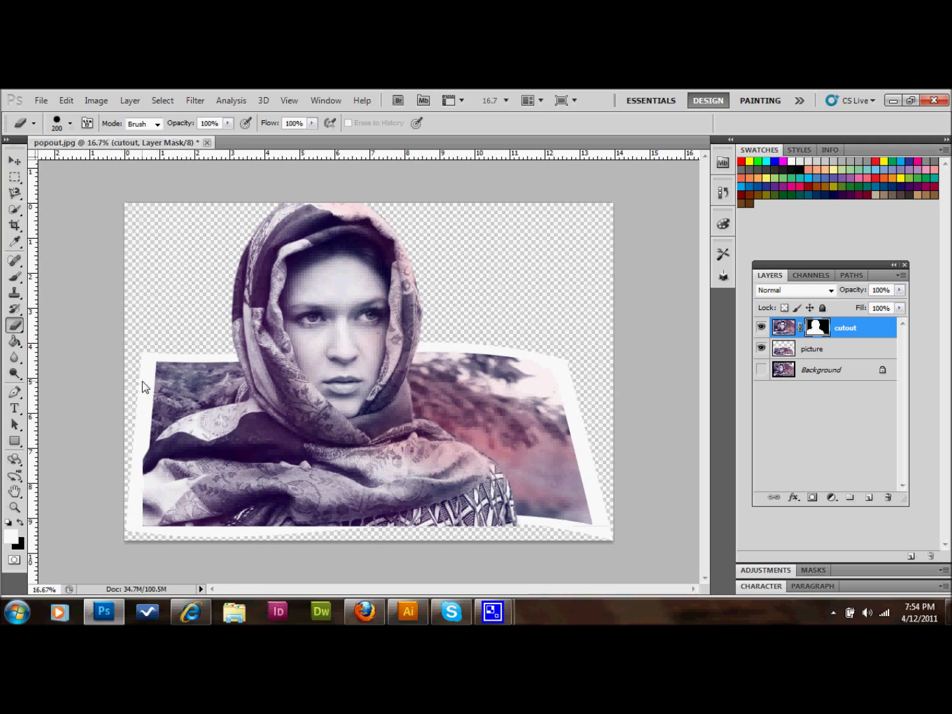
Paint the mask along the photo's left edge and bottom border, then reselect the cutout's pixels.
left_click(133, 529, "shift")
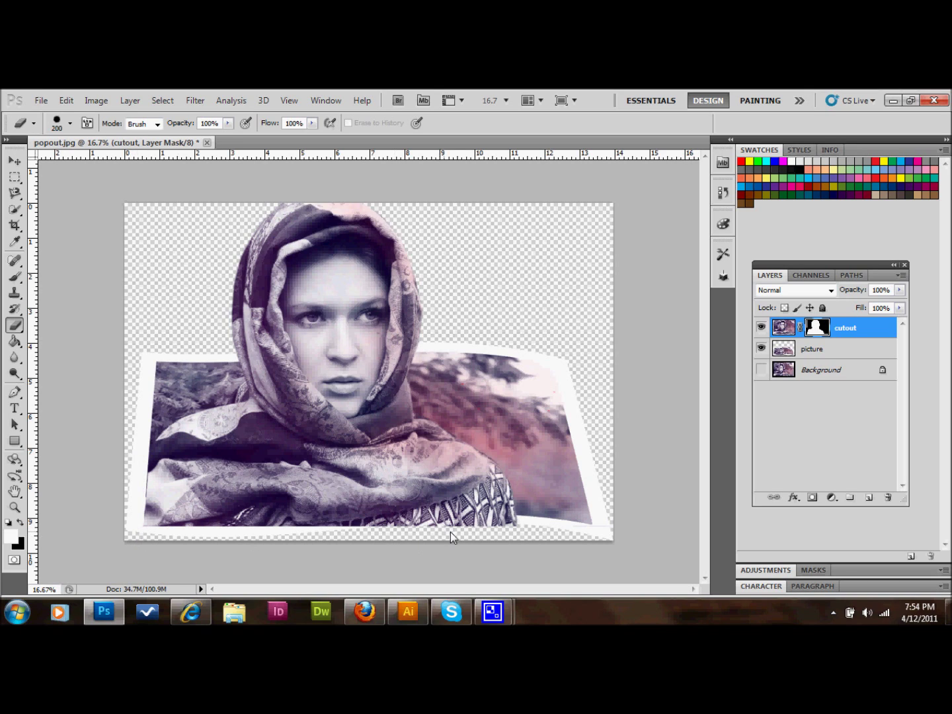
mouse_move(517, 534)
left_mouse_down()
mouse_move(436, 530)
mouse_move(496, 524)
mouse_move(475, 527)
left_mouse_up()
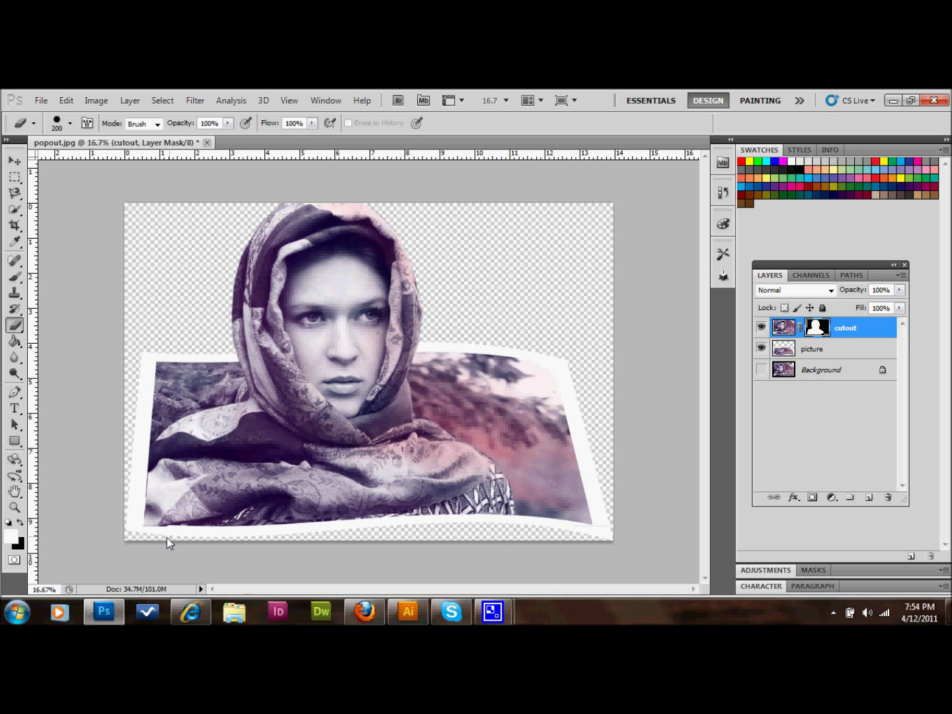
left_click_drag(154, 525, 194, 507)
left_click(783, 328)
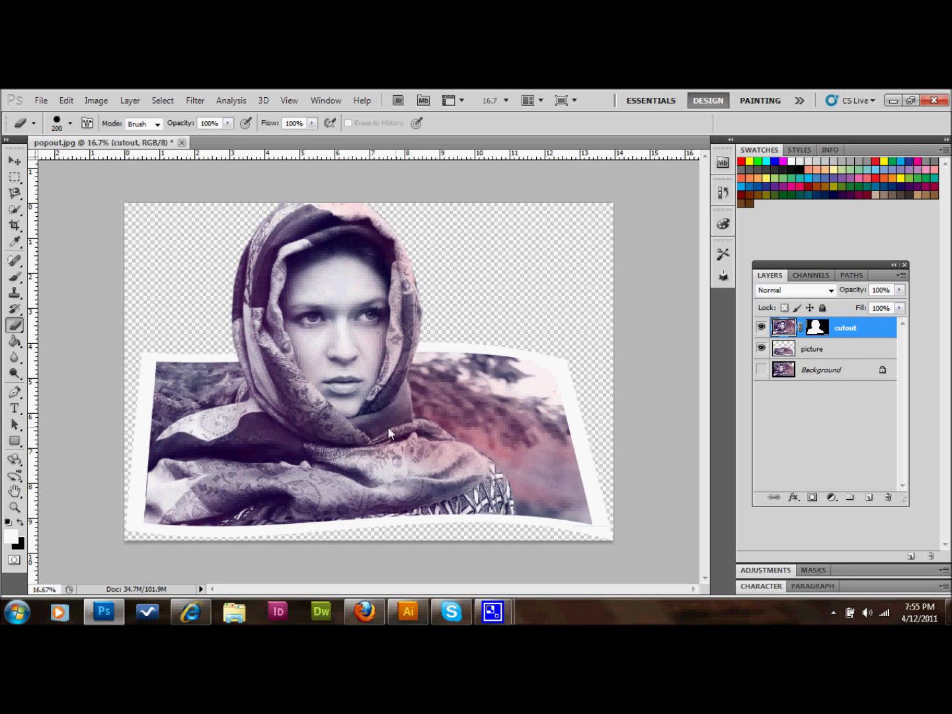
Nudge the woman cutout slightly, then erase stray pixels along the scarf's bottom edge at the white border.
key("v")
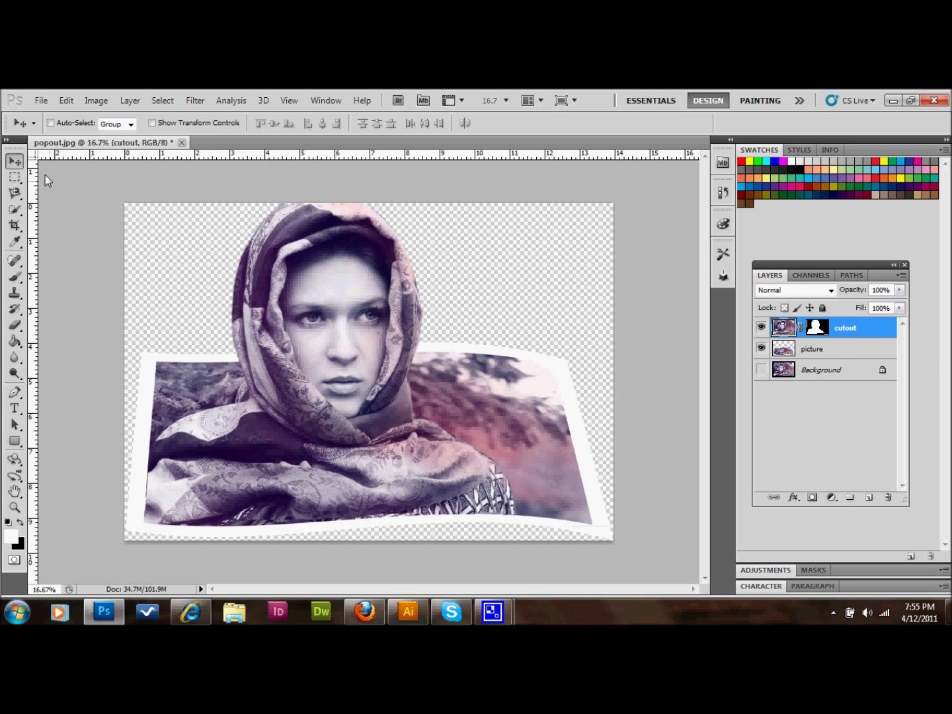
left_click_drag(216, 448, 214, 449)
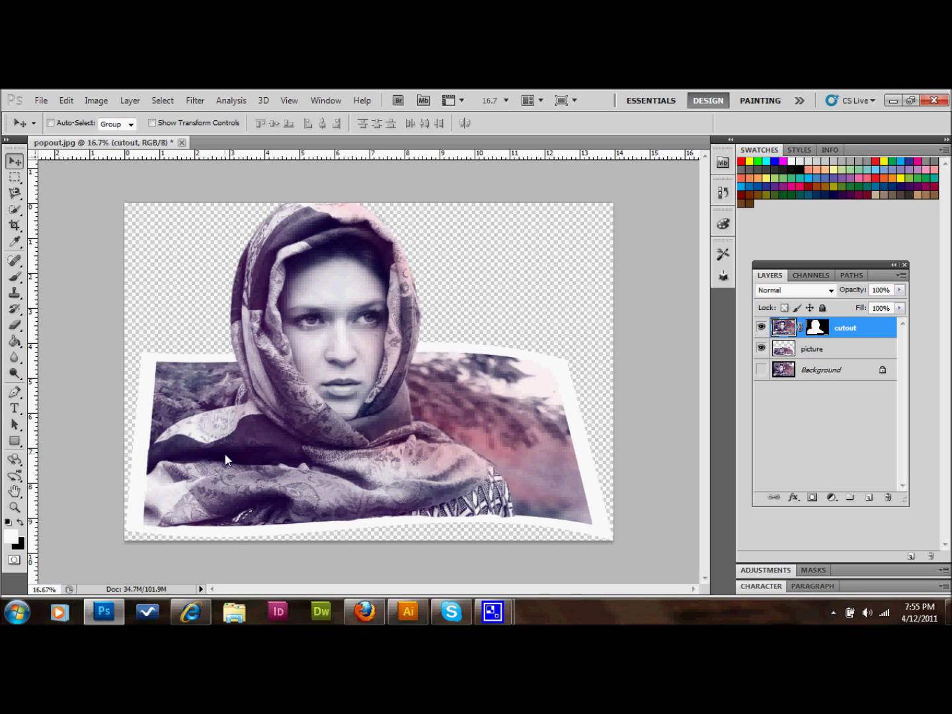
left_click(15, 507)
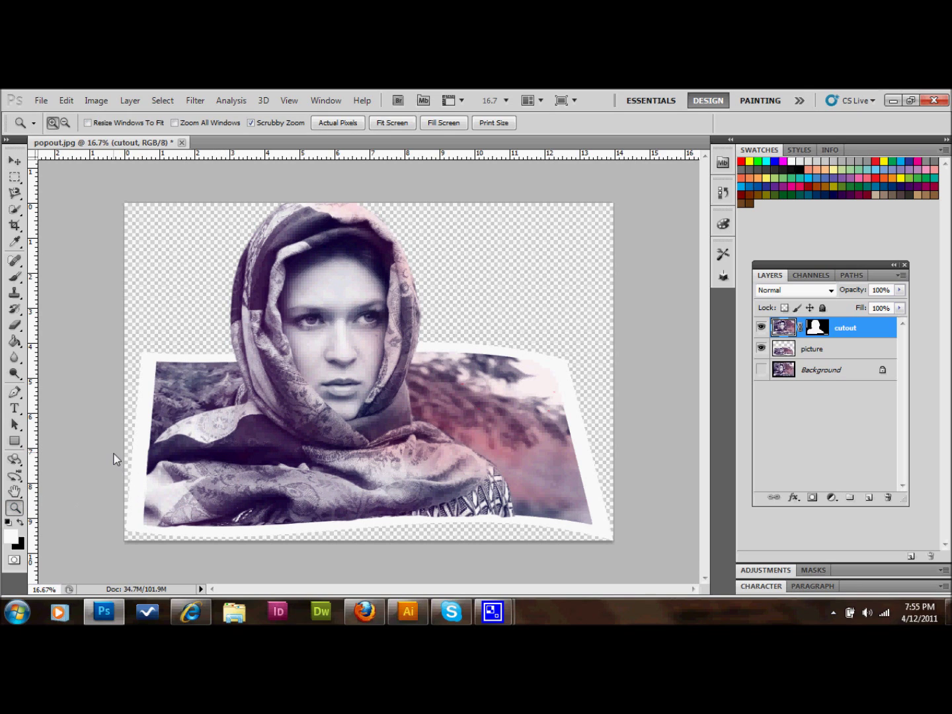
left_click_drag(113, 458, 173, 500)
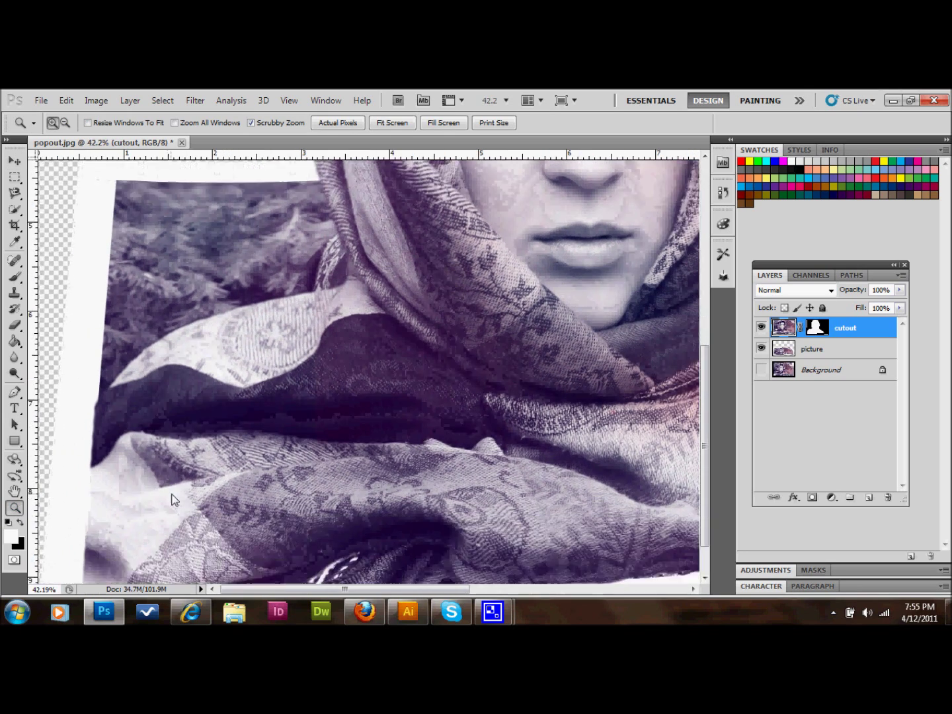
scroll(175, 497, "down", 1)
scroll(228, 509, "down", 1)
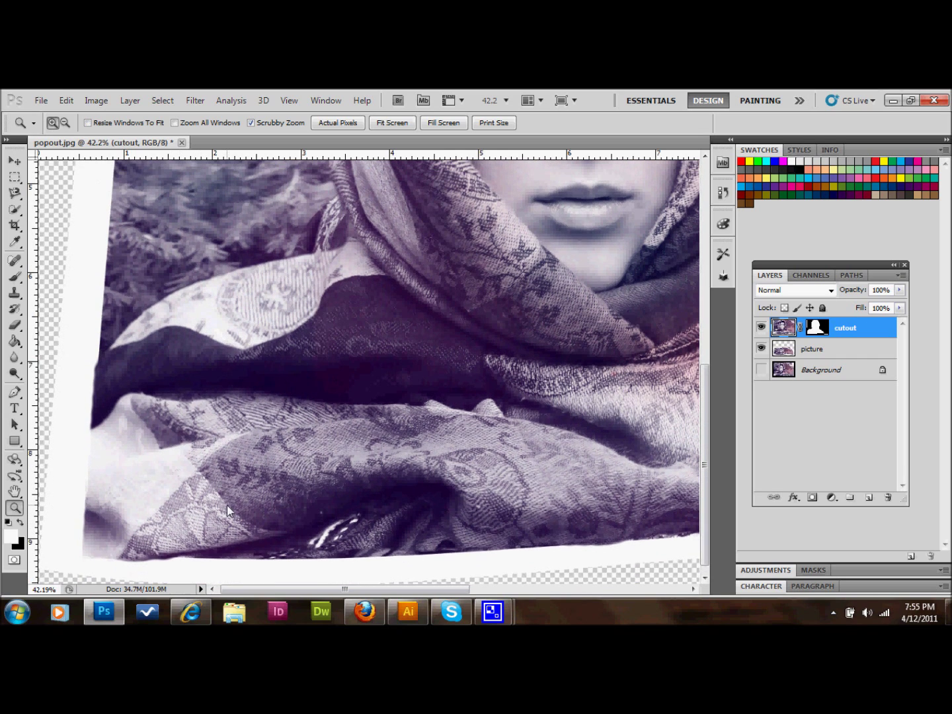
key("e")
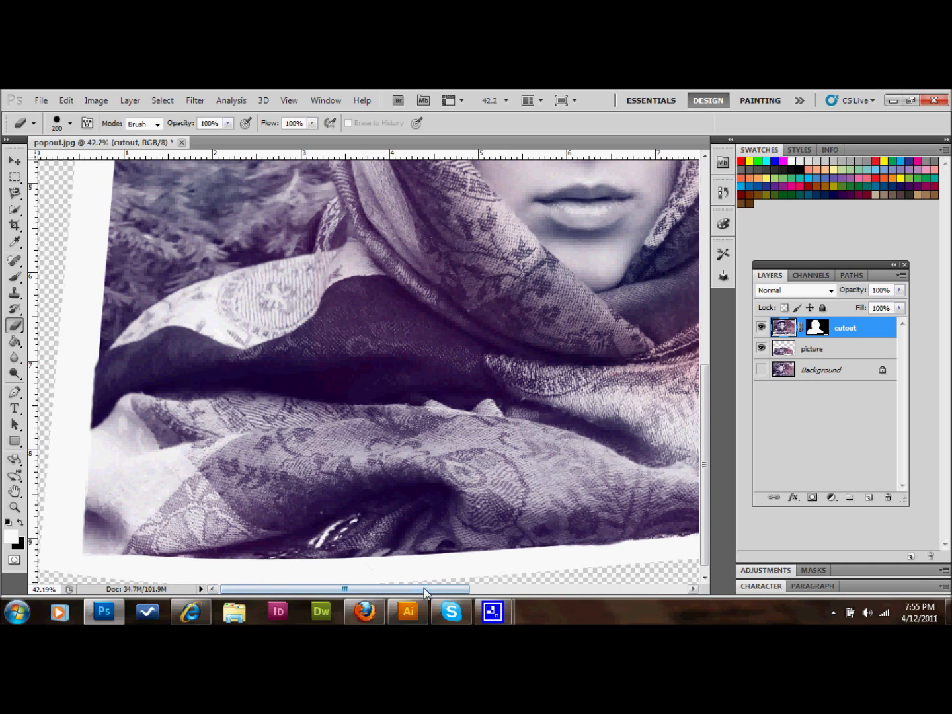
left_click_drag(423, 592, 561, 593)
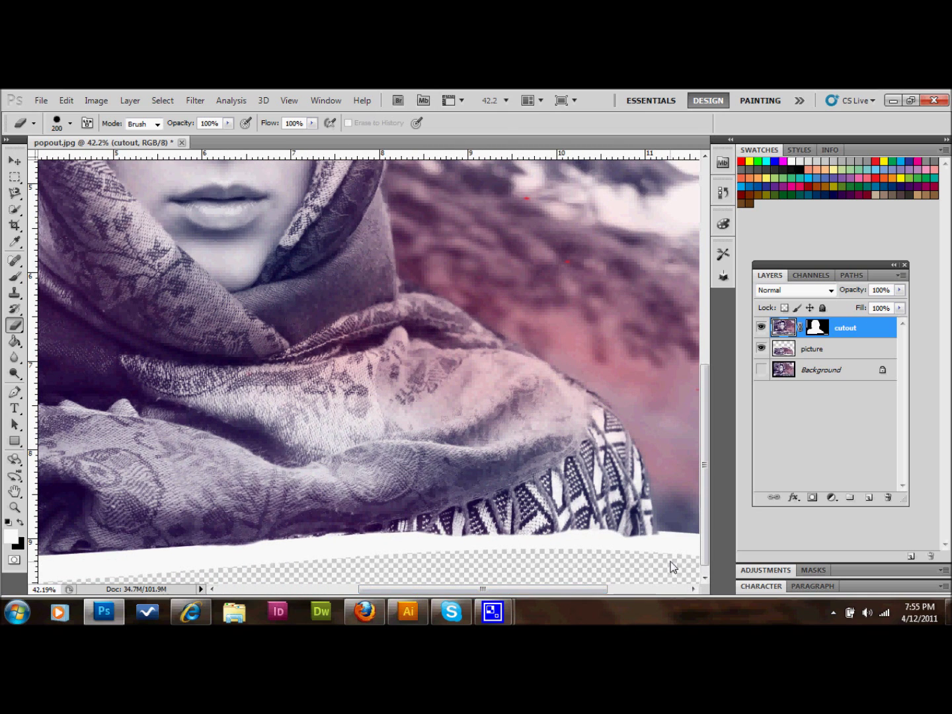
left_click_drag(600, 556, 278, 573)
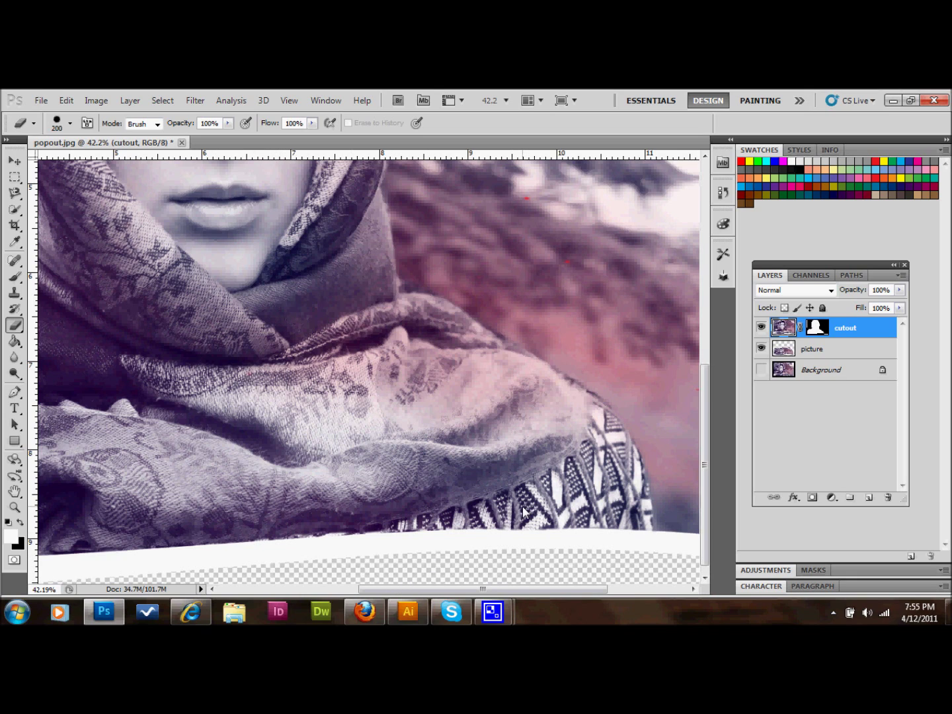
key("ctrl+0")
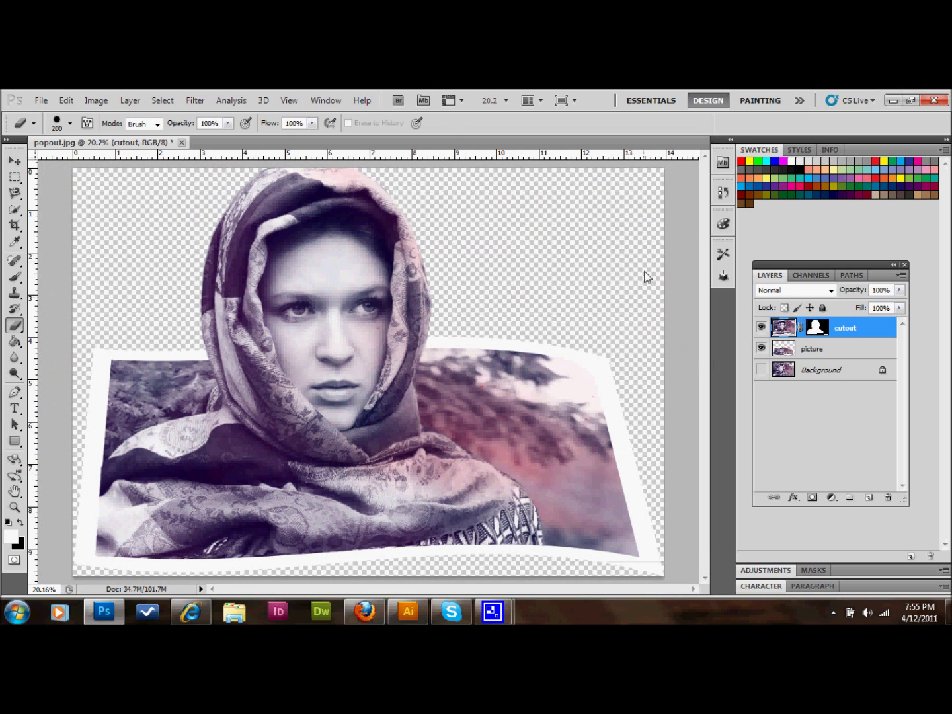
Scale the picture and cutout layers together to 86.74%, shift them left and down, and apply.
left_click(846, 349, "shift")
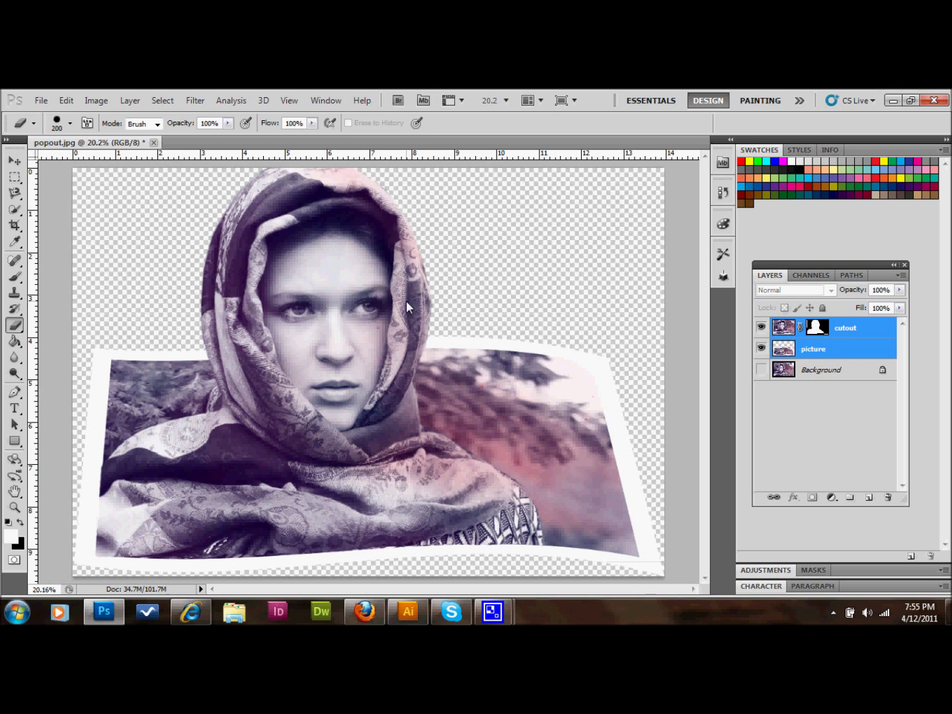
key("ctrl+t")
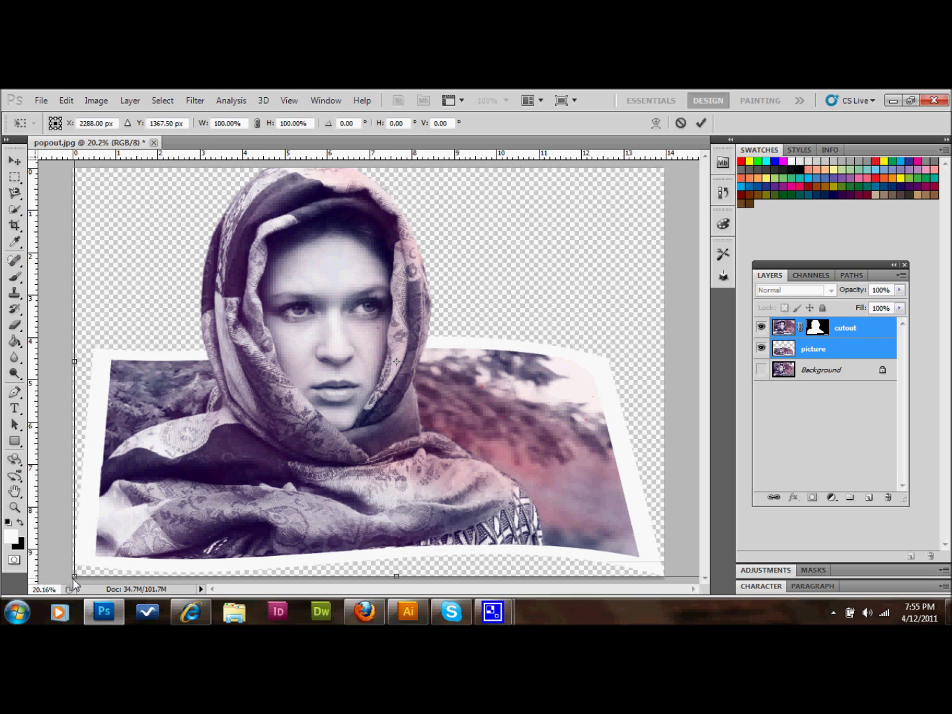
left_click_drag(73, 579, 173, 549)
left_click_drag(252, 480, 181, 508)
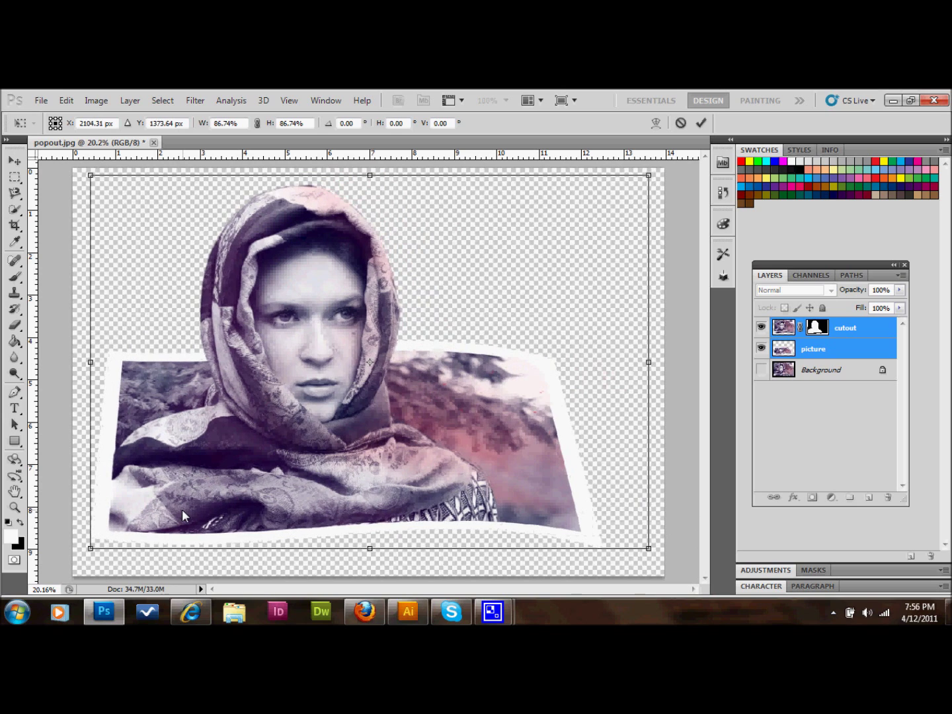
left_click(15, 161)
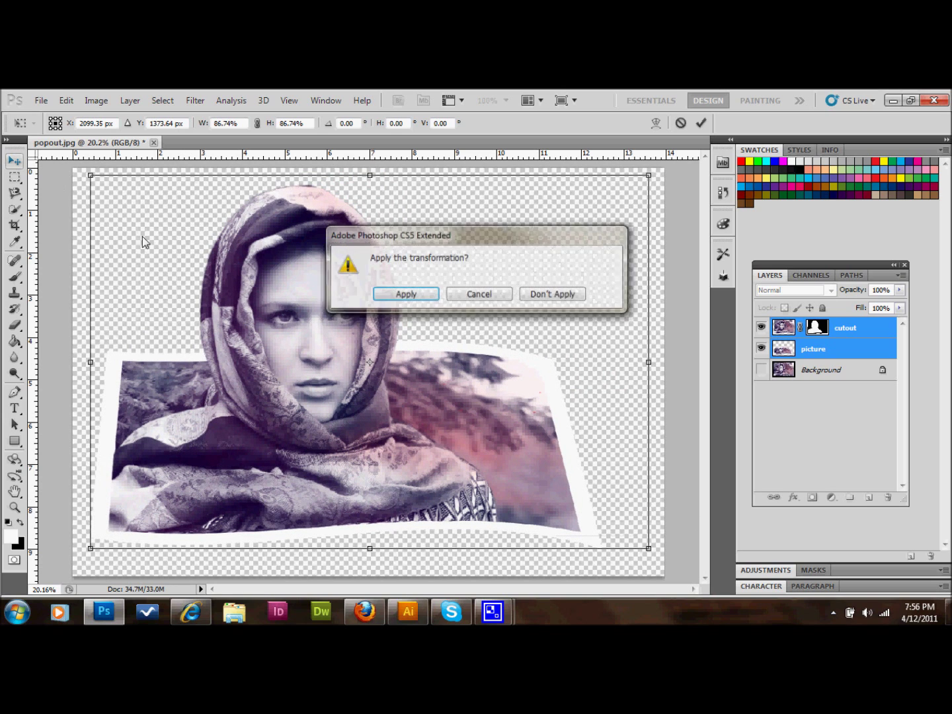
left_click(418, 294)
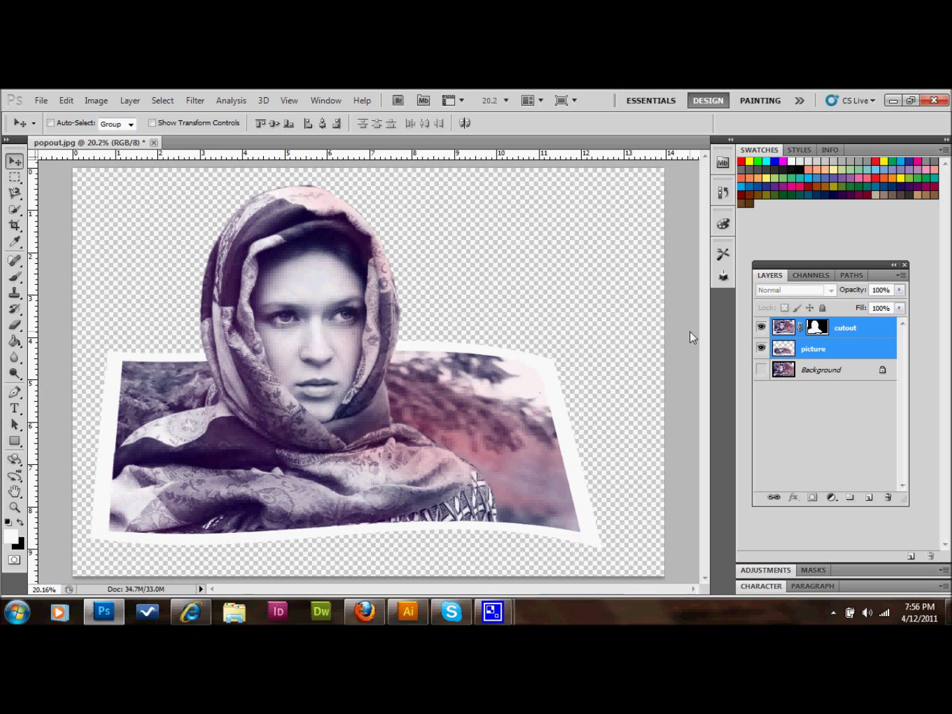
Add a new Layer 1 below the picture layer and fill it with solid black.
left_click(867, 497)
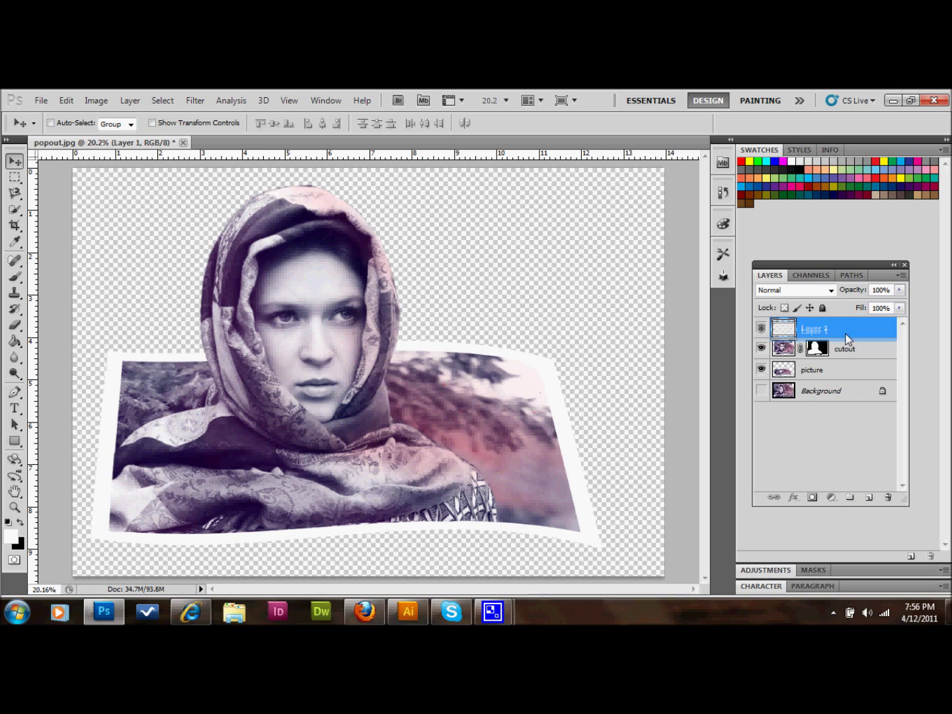
left_click_drag(807, 329, 847, 378)
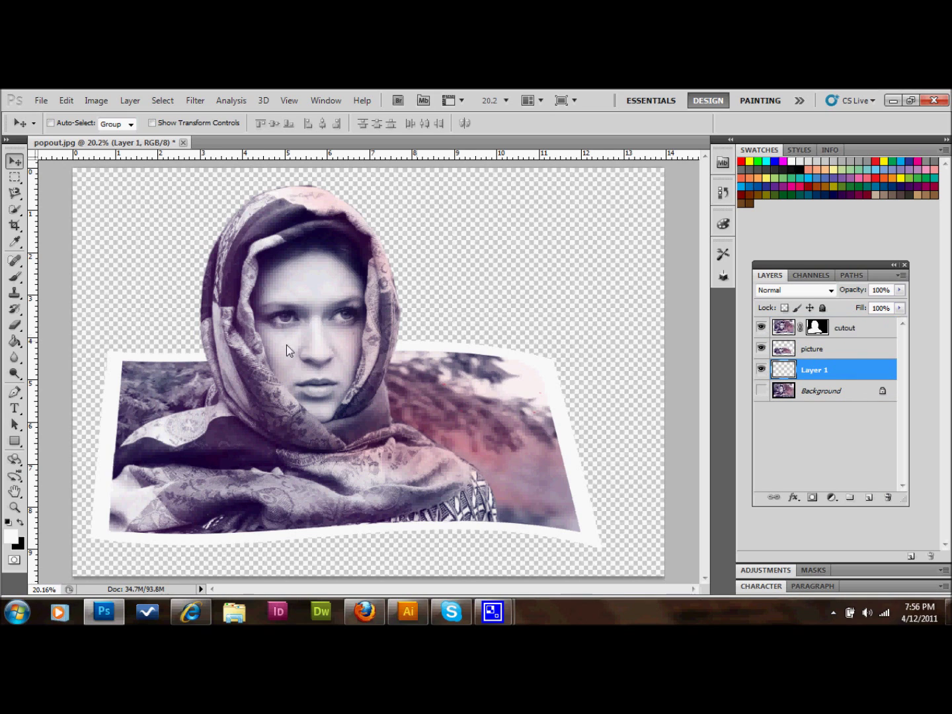
left_click(21, 523)
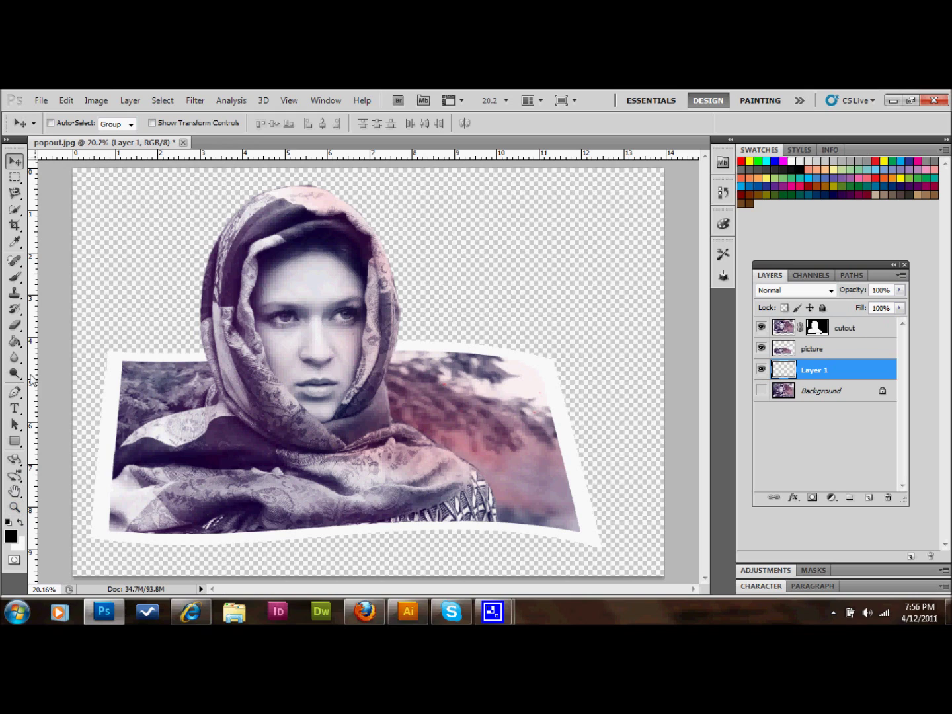
left_click(15, 341)
left_click(127, 276)
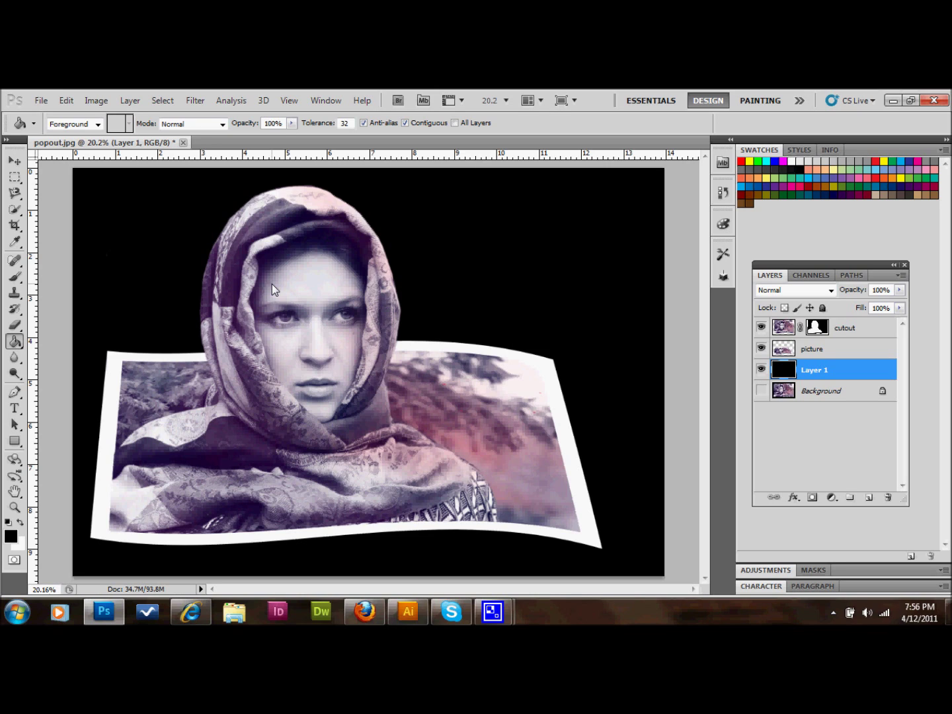
left_click(13, 163)
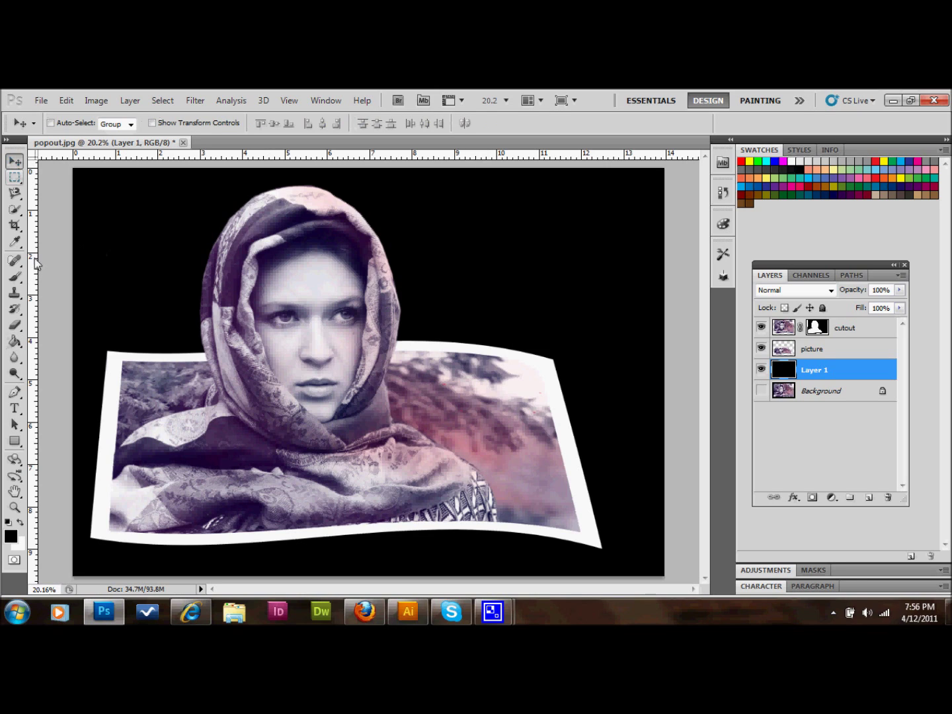